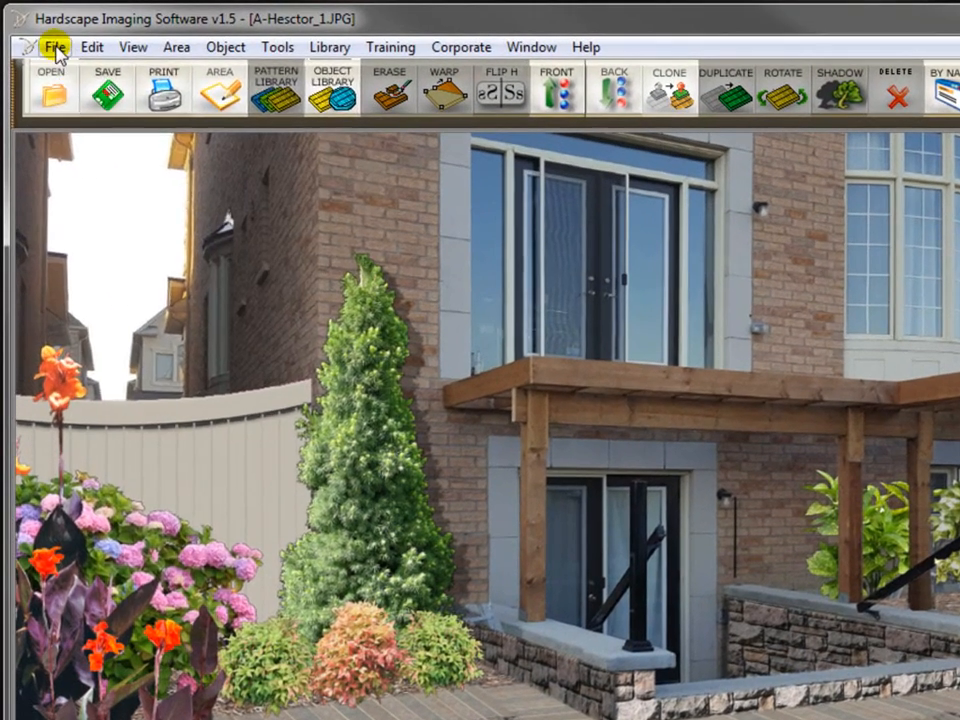
- Save the design in the demos folder as a Land LND file named A-Hesctor_1_after
click(55, 49)
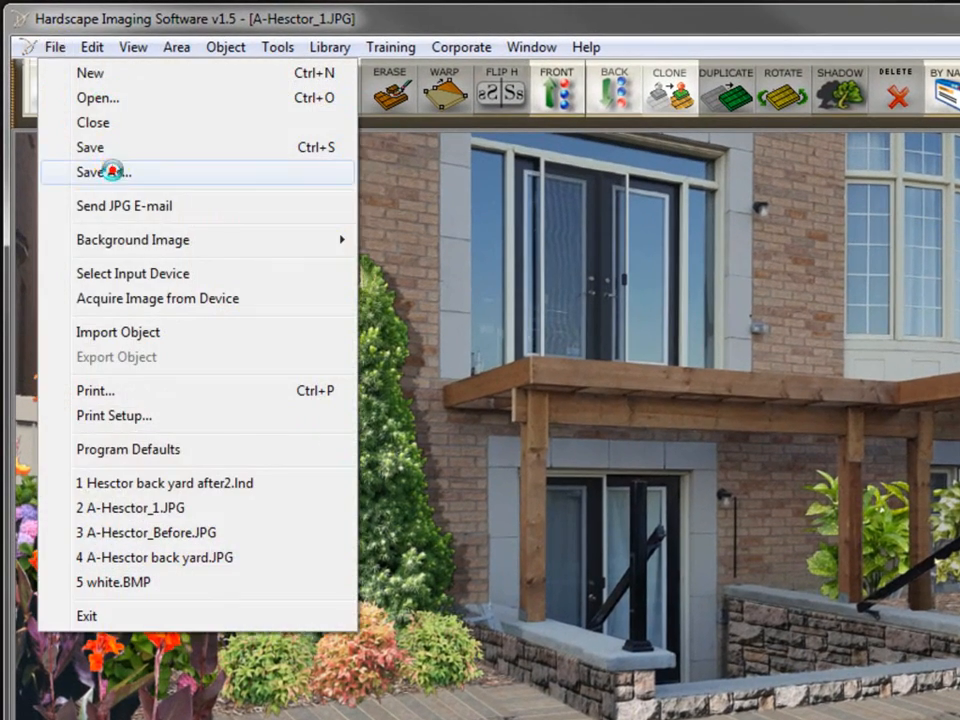
click(117, 177)
drag(579, 309, 484, 103)
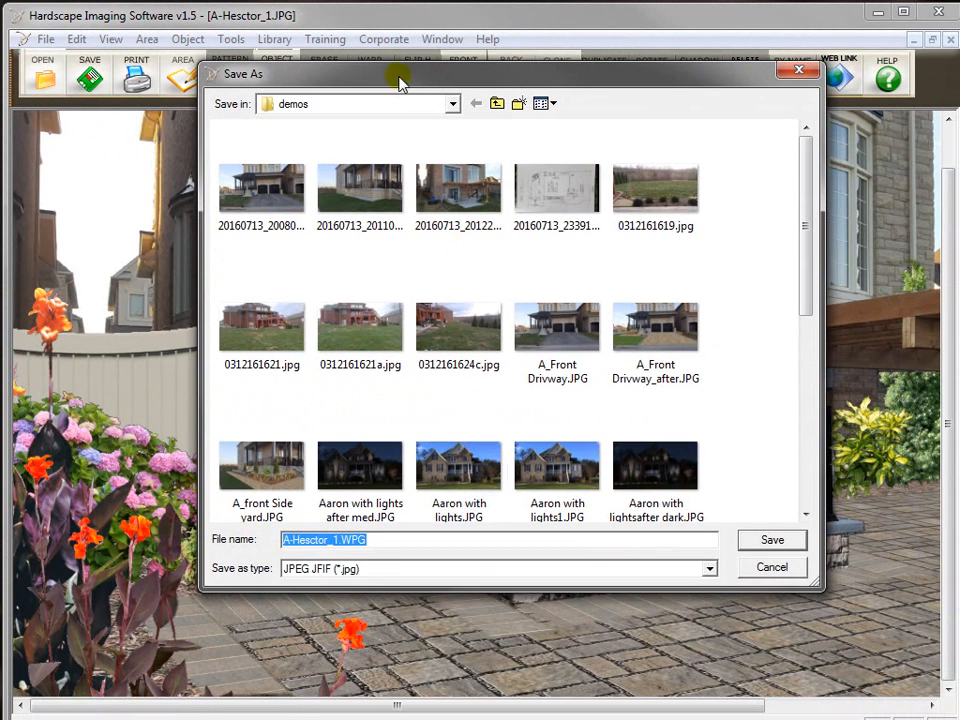
click(344, 574)
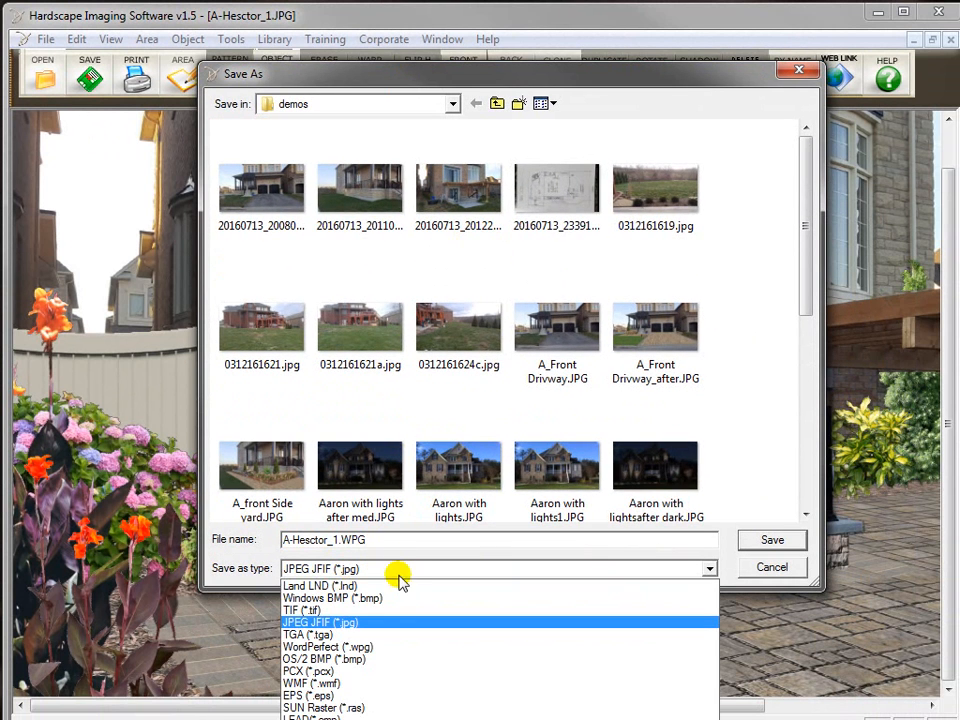
click(388, 587)
click(367, 539)
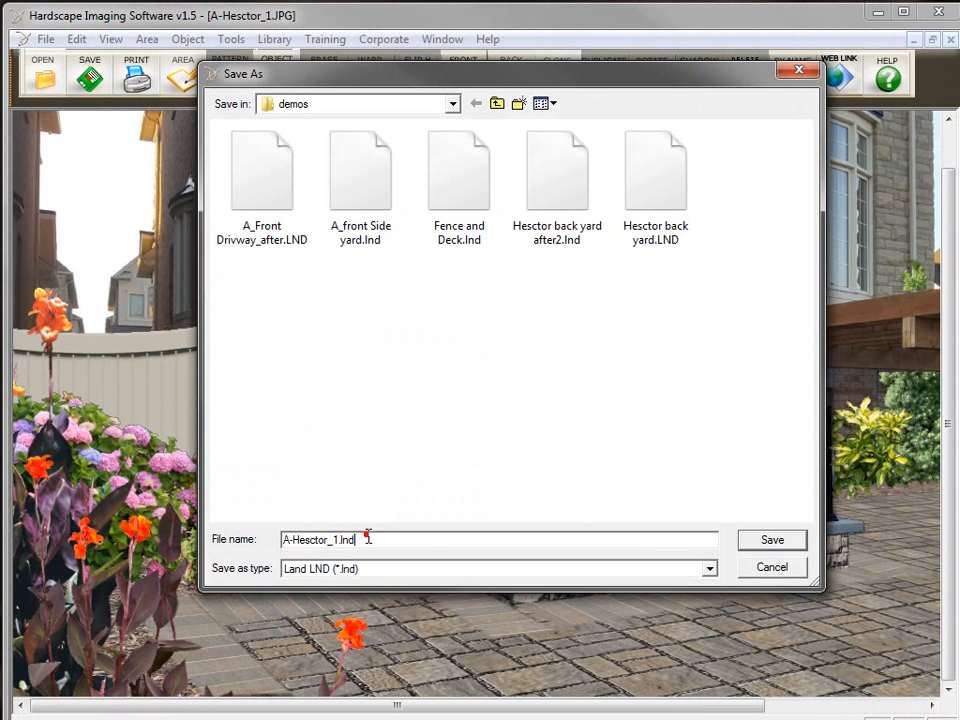
text(_)
key(Return)
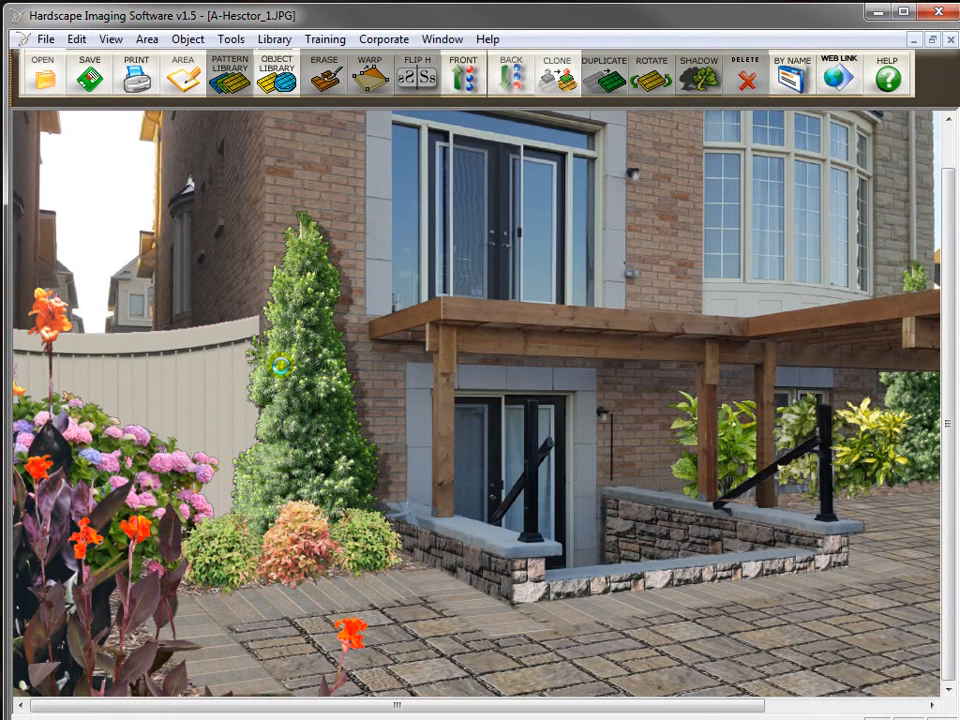
- Save a copy of the design as a JPEG JFIF file named A-Hesctor_1_after.jpg in the demos folder
click(40, 40)
click(94, 142)
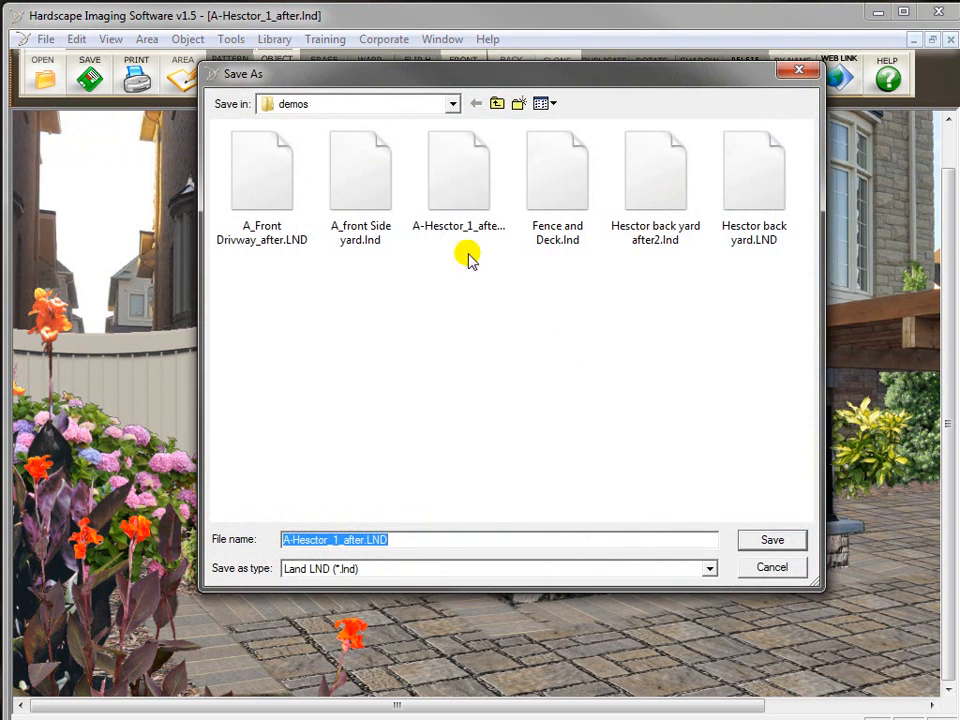
click(431, 572)
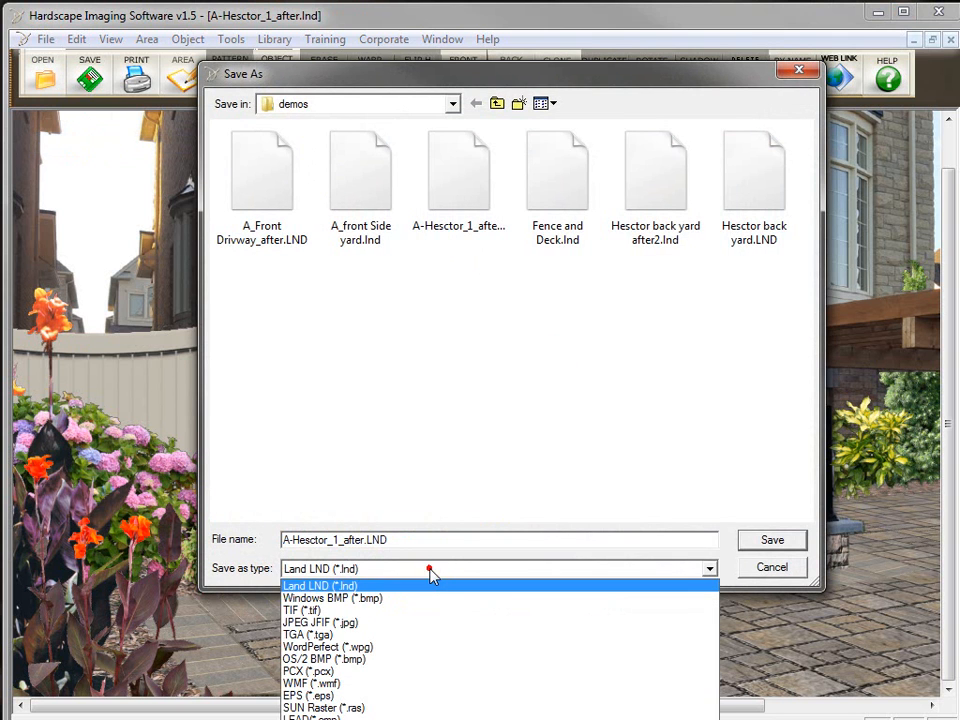
click(380, 624)
click(333, 542)
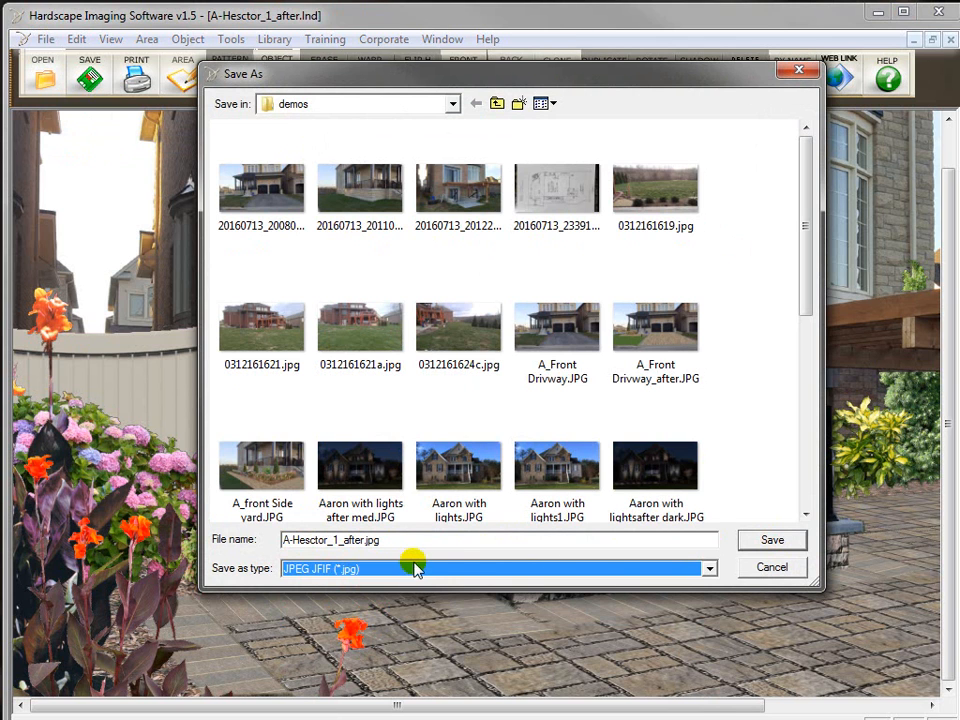
click(766, 540)
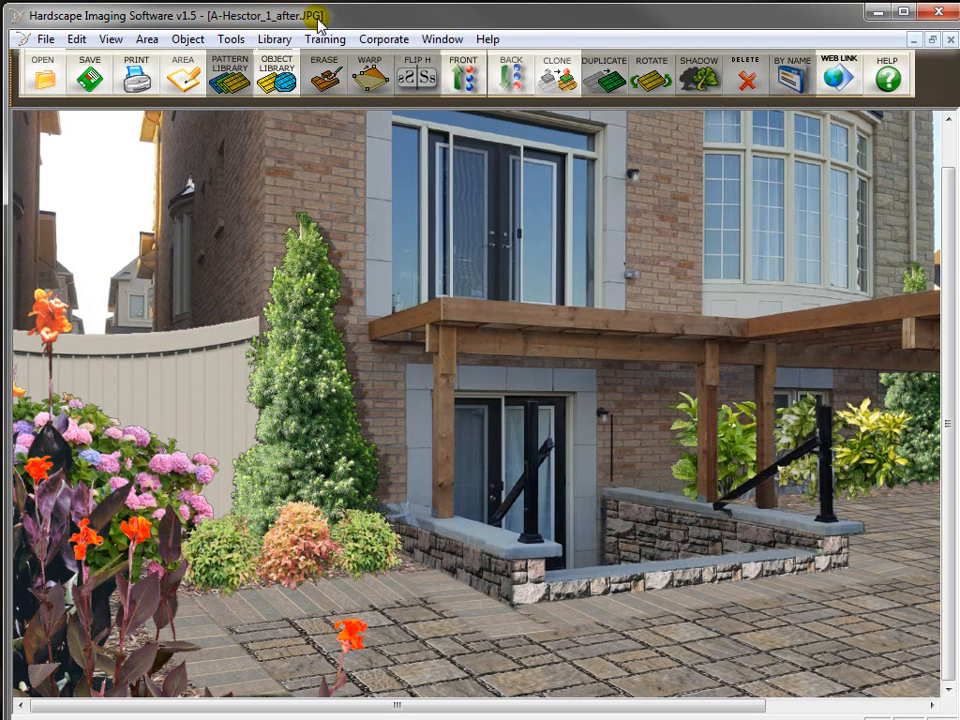
- Display the open A-Hesctor_1_after.lnd design and compare it with the A-Hesctor_1_after.JPG version
click(443, 39)
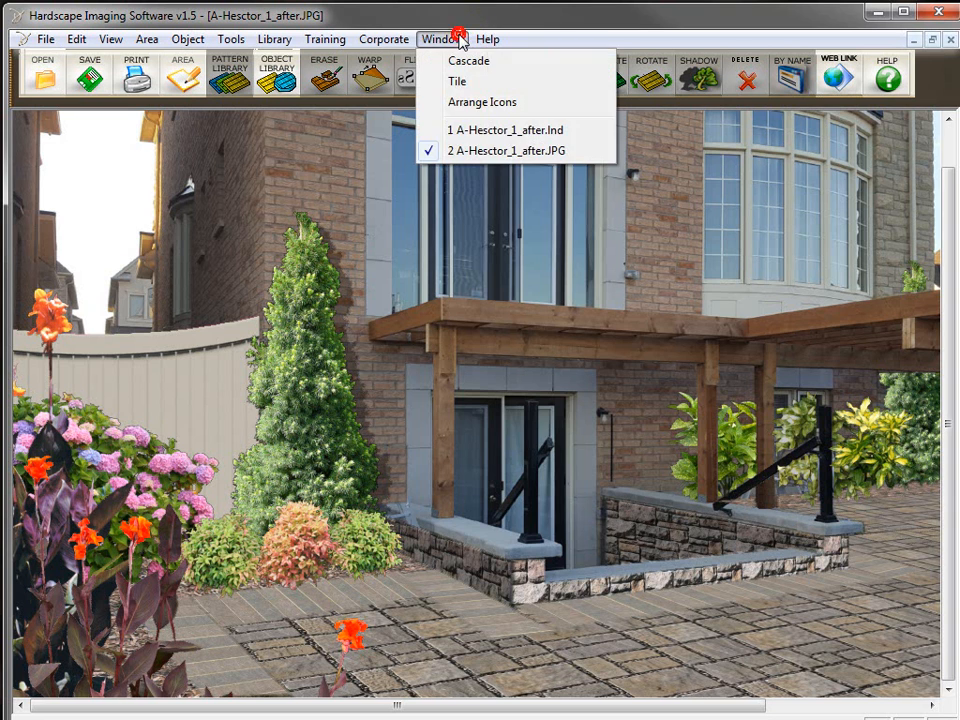
click(503, 131)
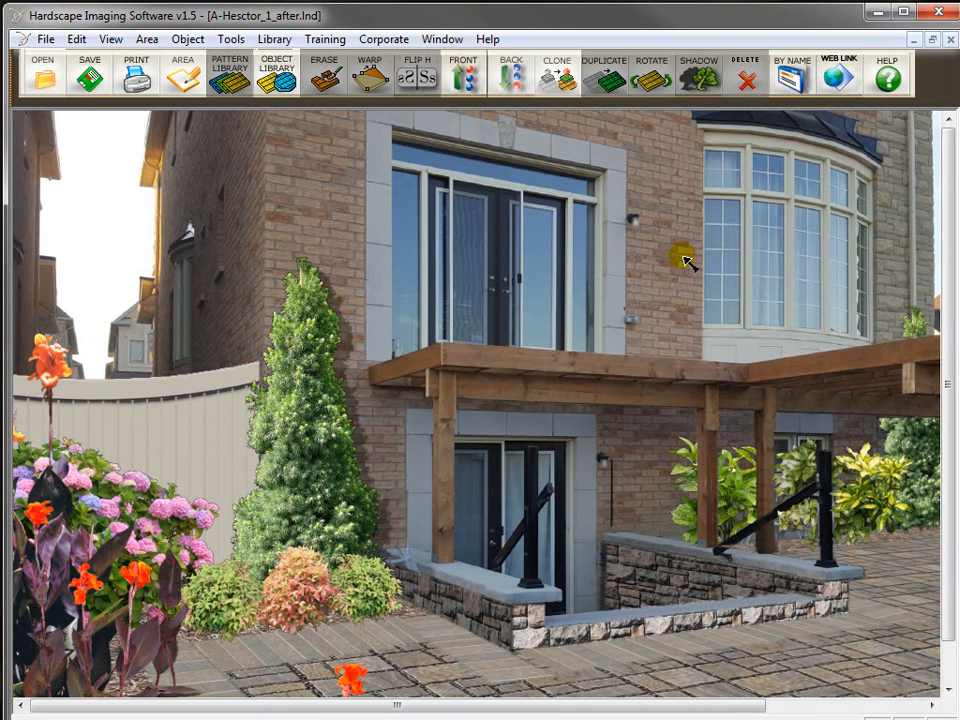
drag(943, 553, 945, 655)
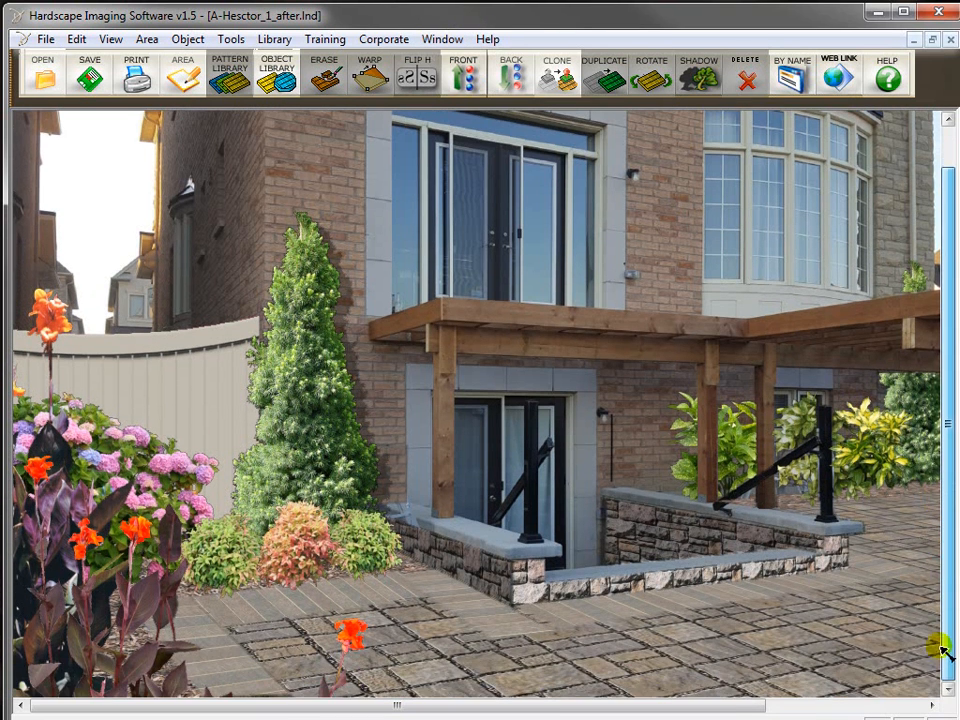
click(443, 39)
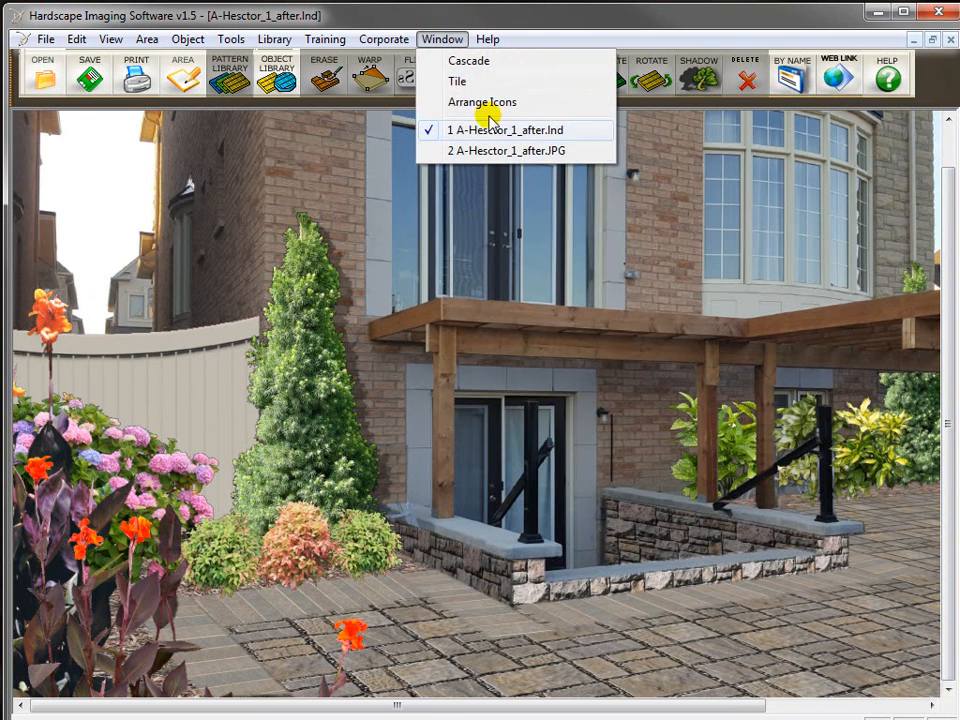
click(503, 151)
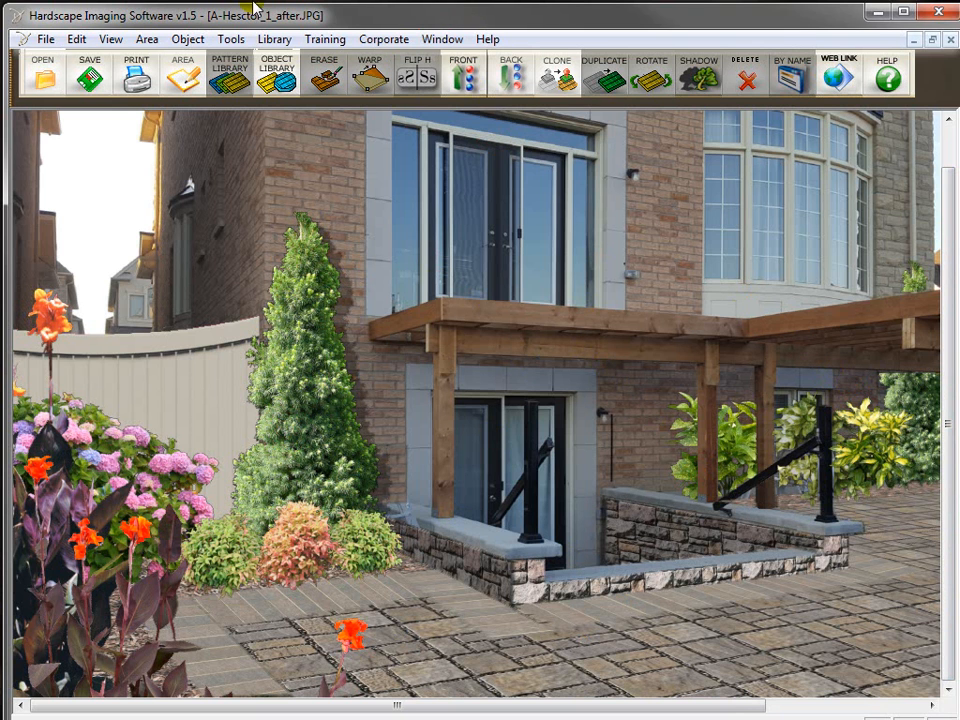
- In the A-Hesctor_1_after.lnd design, move the tall evergreen slightly down and select the paver patio
click(452, 39)
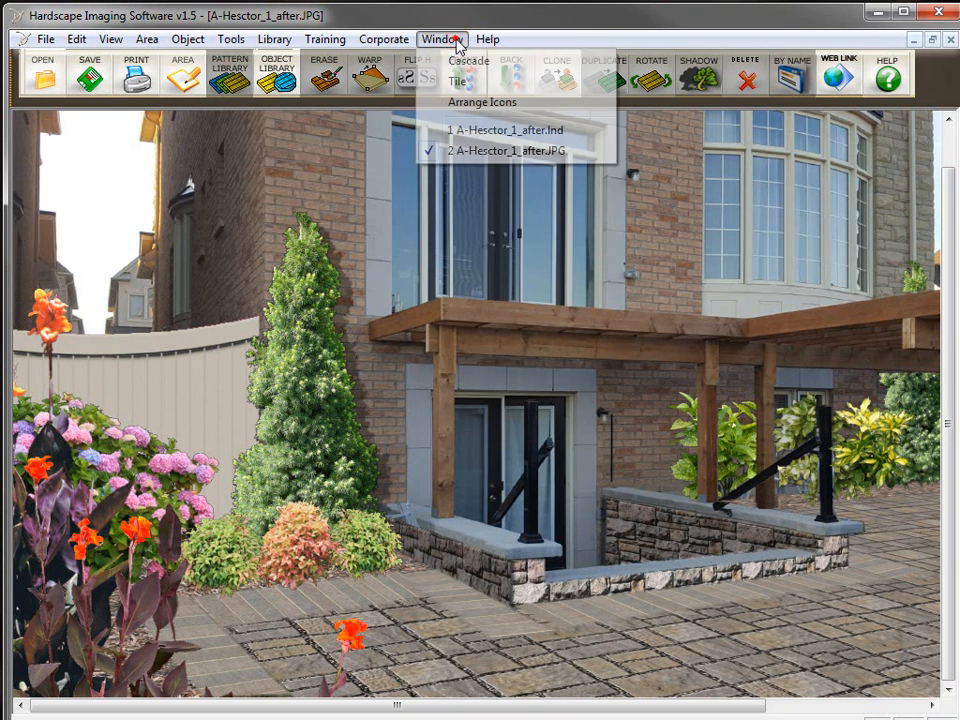
click(490, 131)
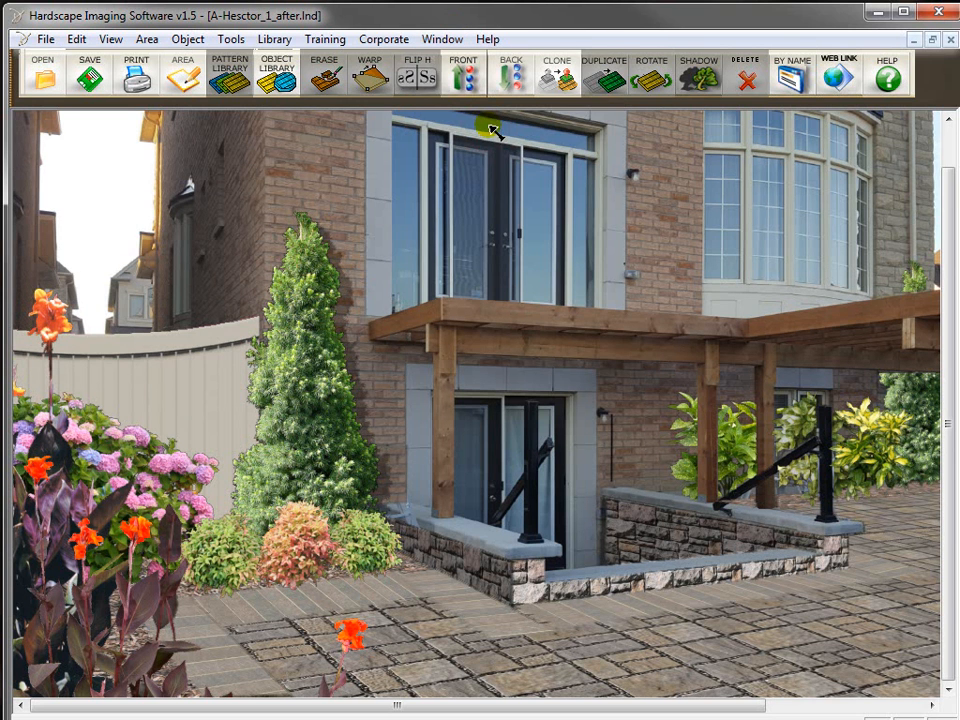
click(313, 397)
mouse_move(313, 397)
mouse_down()
mouse_move(226, 409)
mouse_move(330, 408)
mouse_move(313, 413)
mouse_up()
click(432, 635)
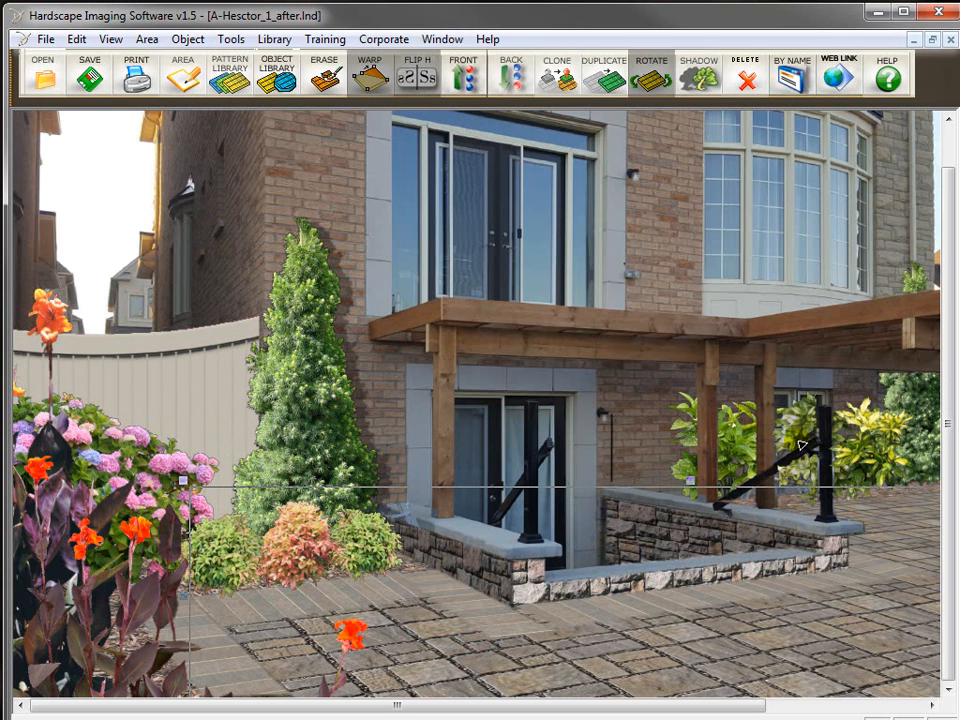
drag(759, 705, 617, 703)
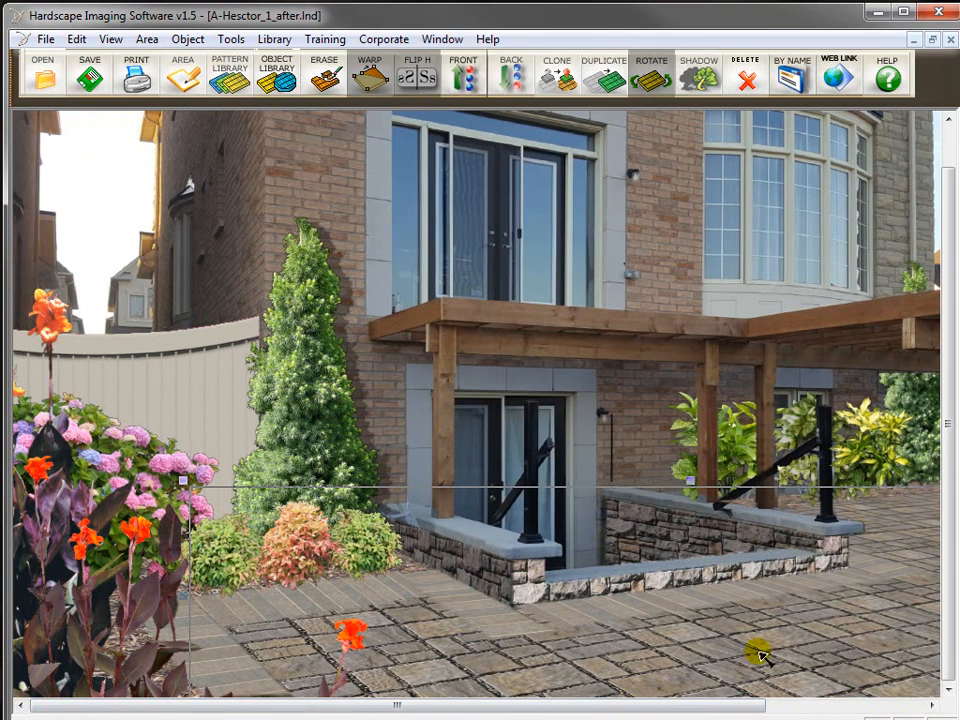
- Switch to Windows Explorer, compare the file sizes of A-Hesctor_1_after.JPG and A-Hesctor_1_after.lnd in the demos folder, and return to the design
drag(959, 41, 694, 30)
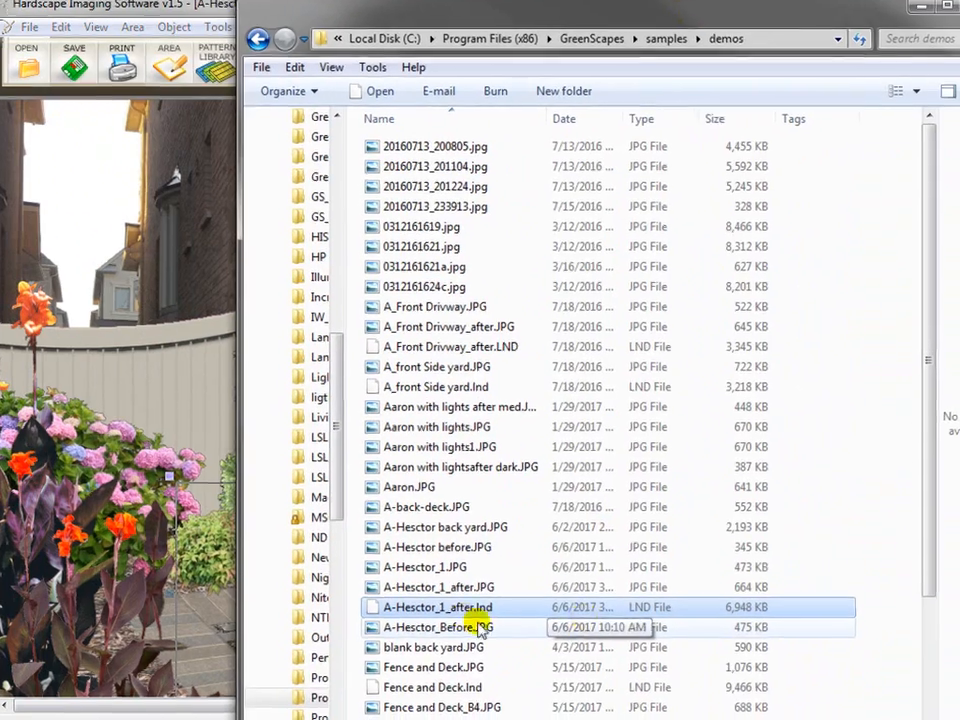
click(445, 588)
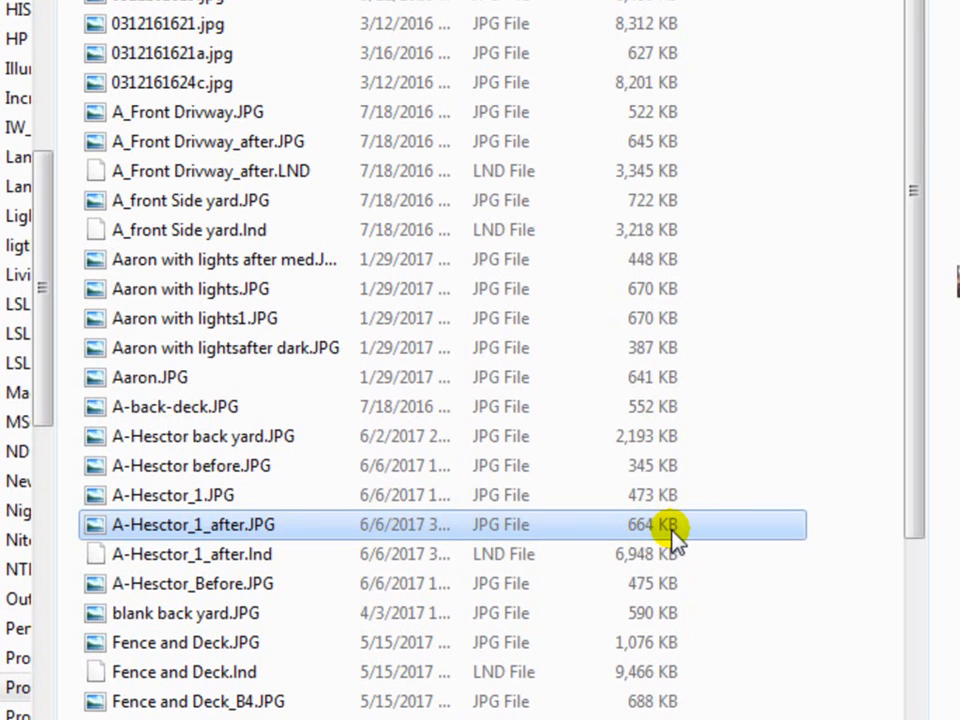
click(584, 557)
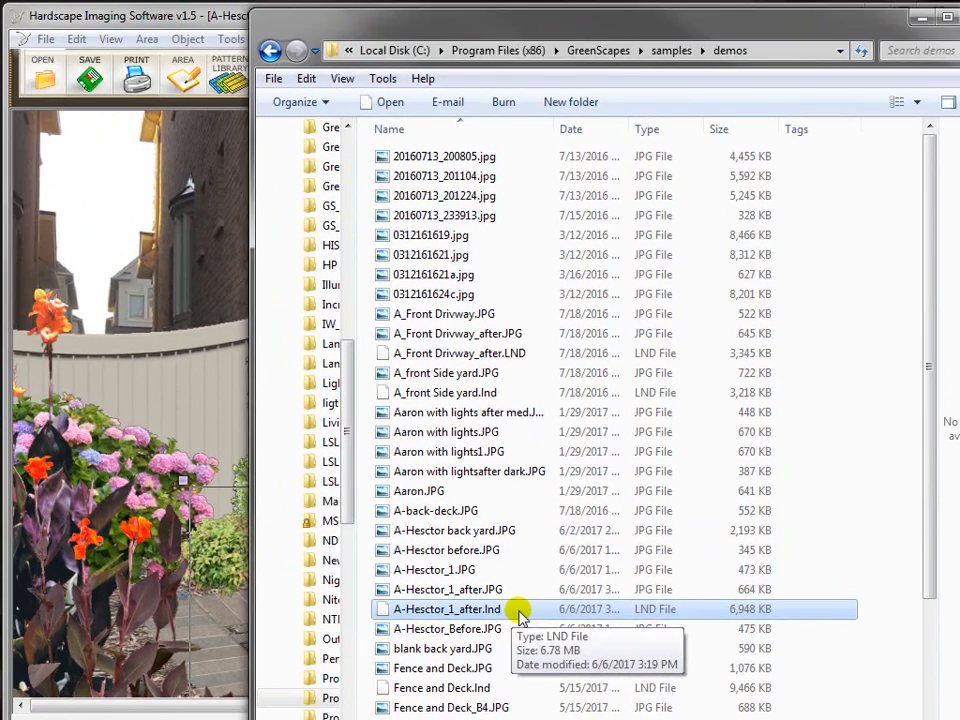
double_click(488, 605)
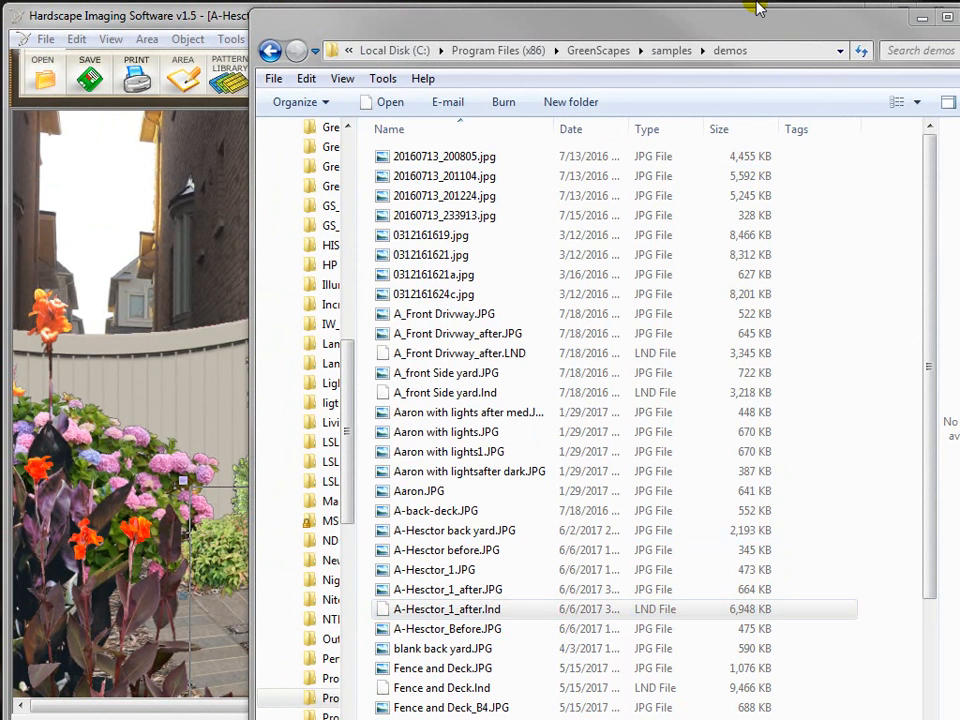
click(921, 20)
click(696, 249)
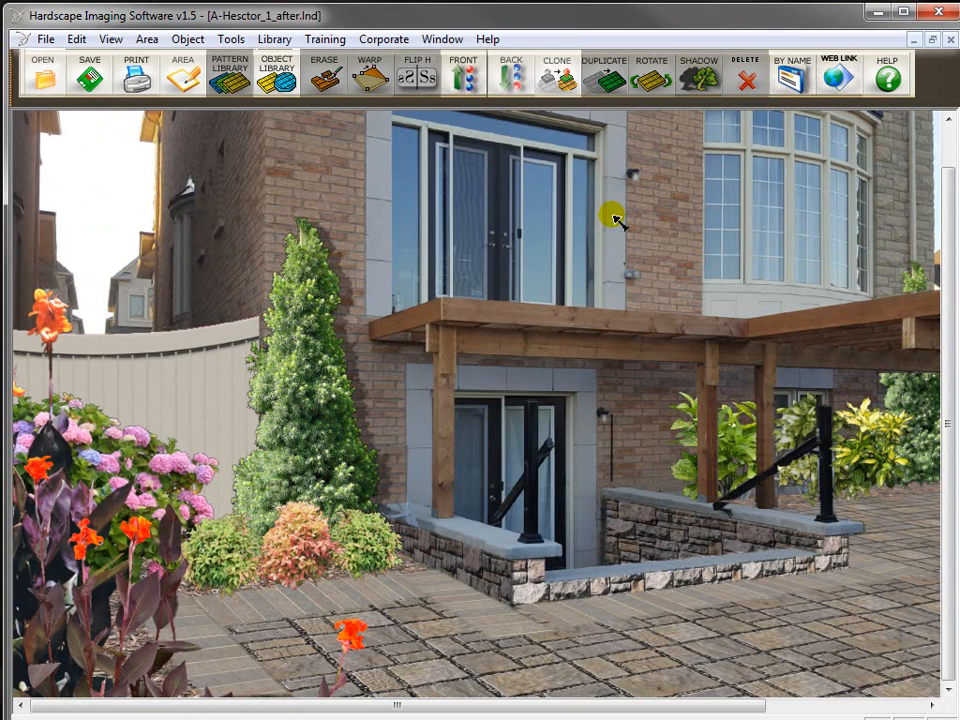
- Import the JPEG A-Hesctor before.JPG from the demos folder as an object, with its size automatically reduced
drag(951, 317, 949, 257)
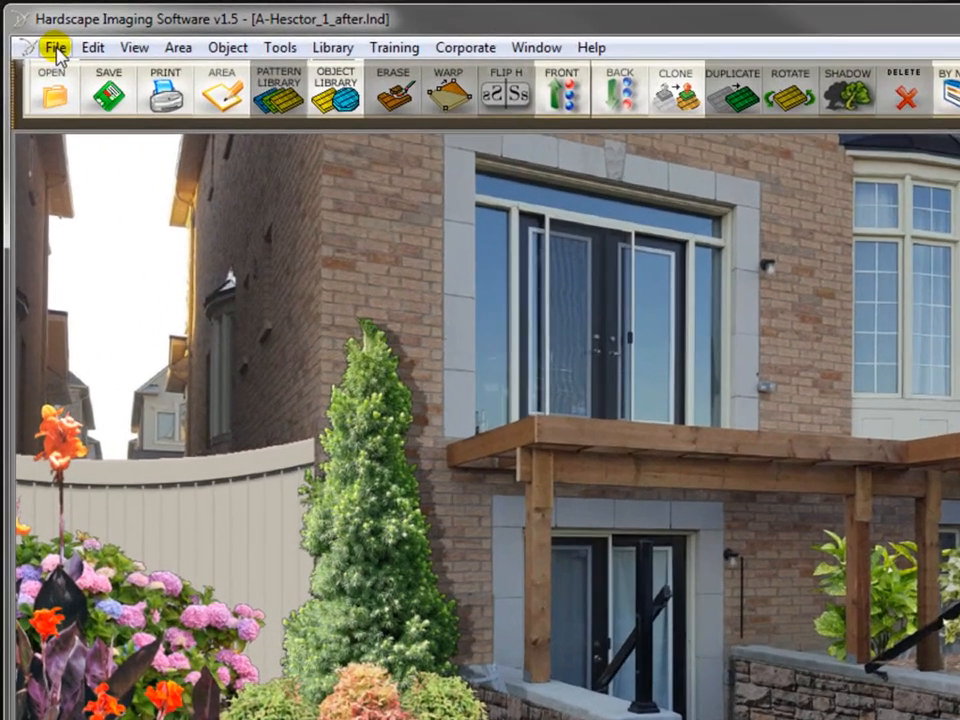
click(45, 39)
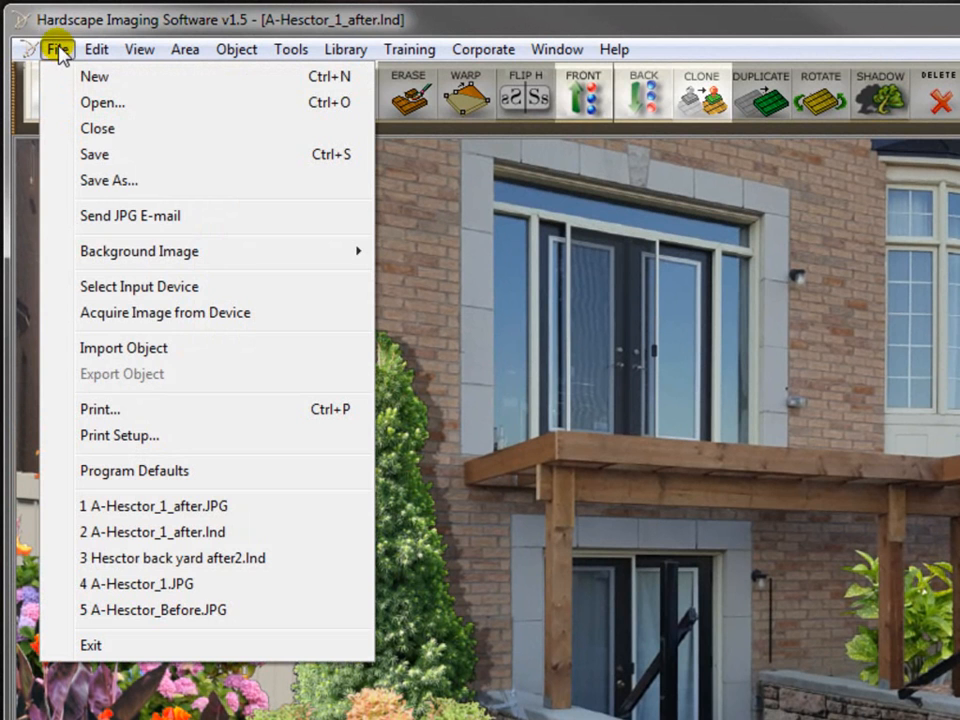
click(157, 350)
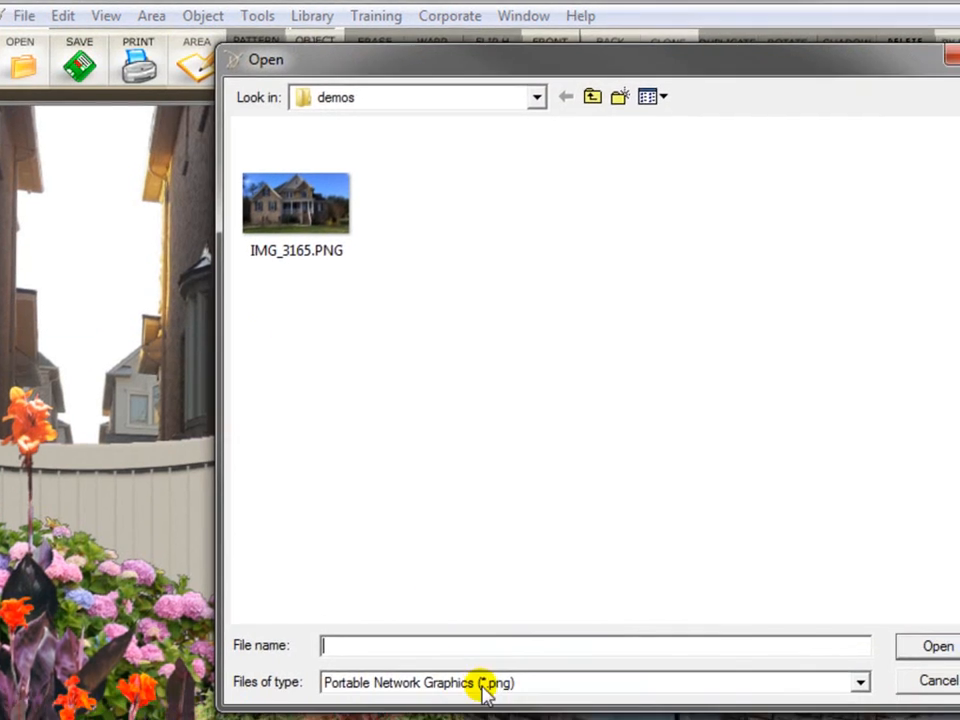
click(520, 714)
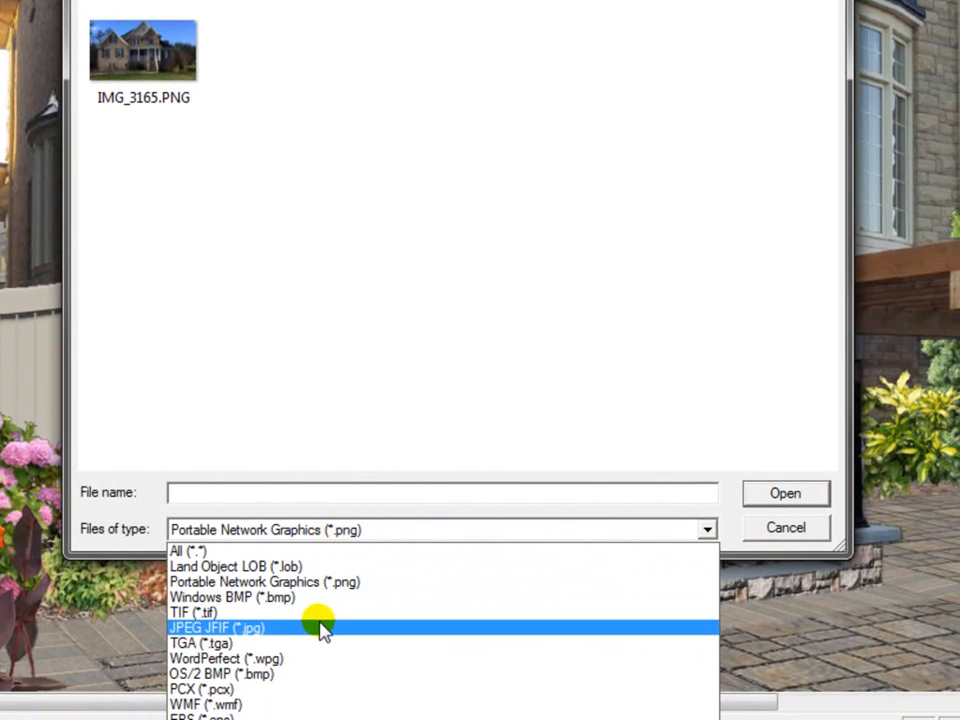
click(316, 628)
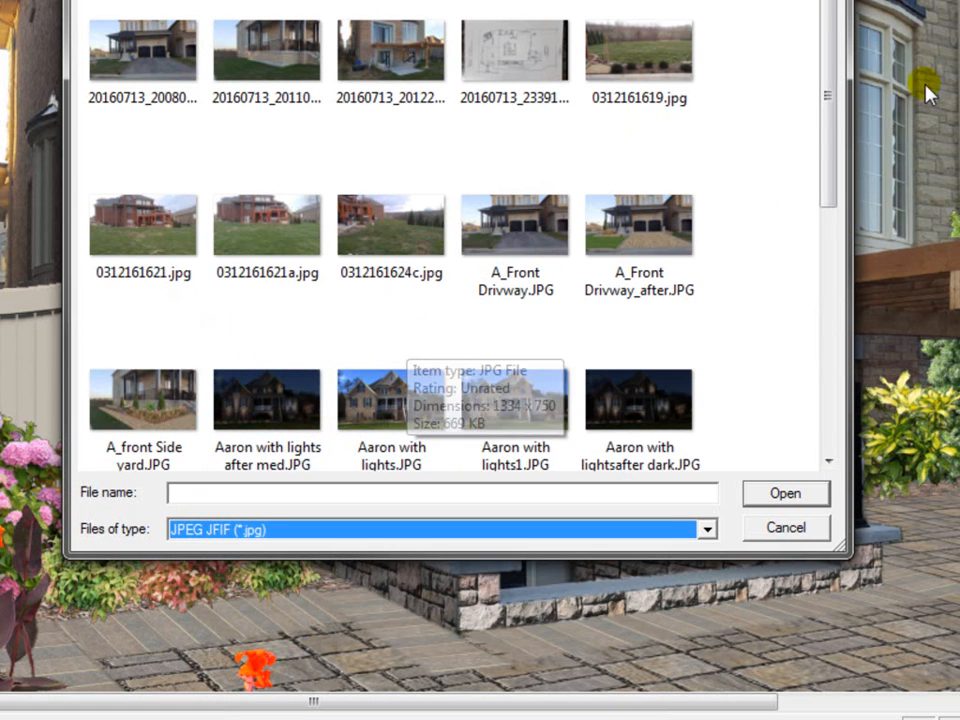
drag(824, 130, 821, 328)
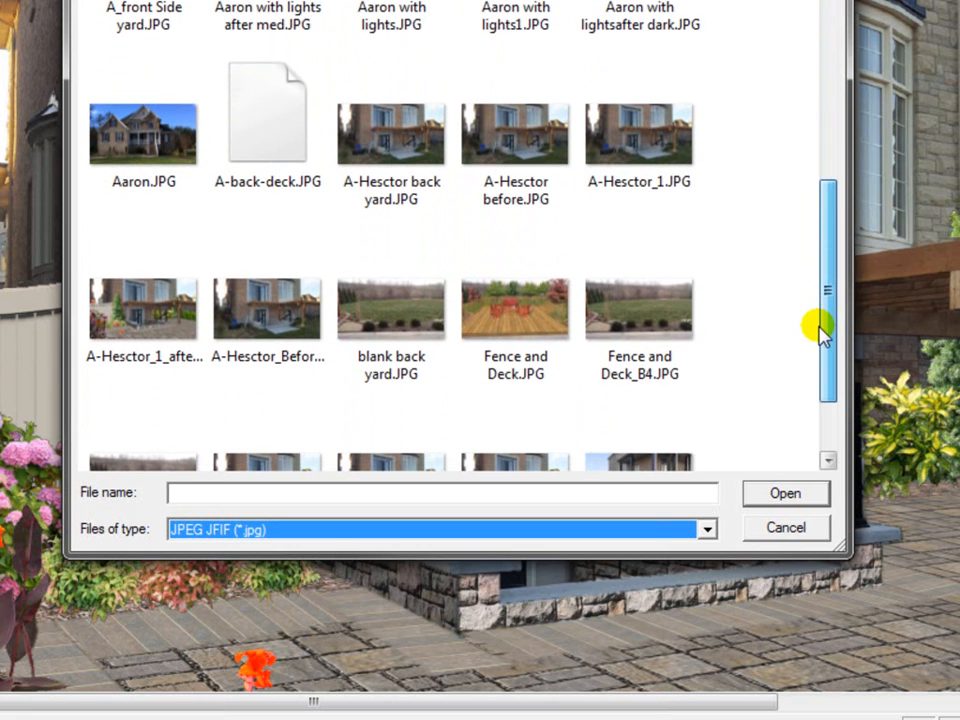
double_click(508, 197)
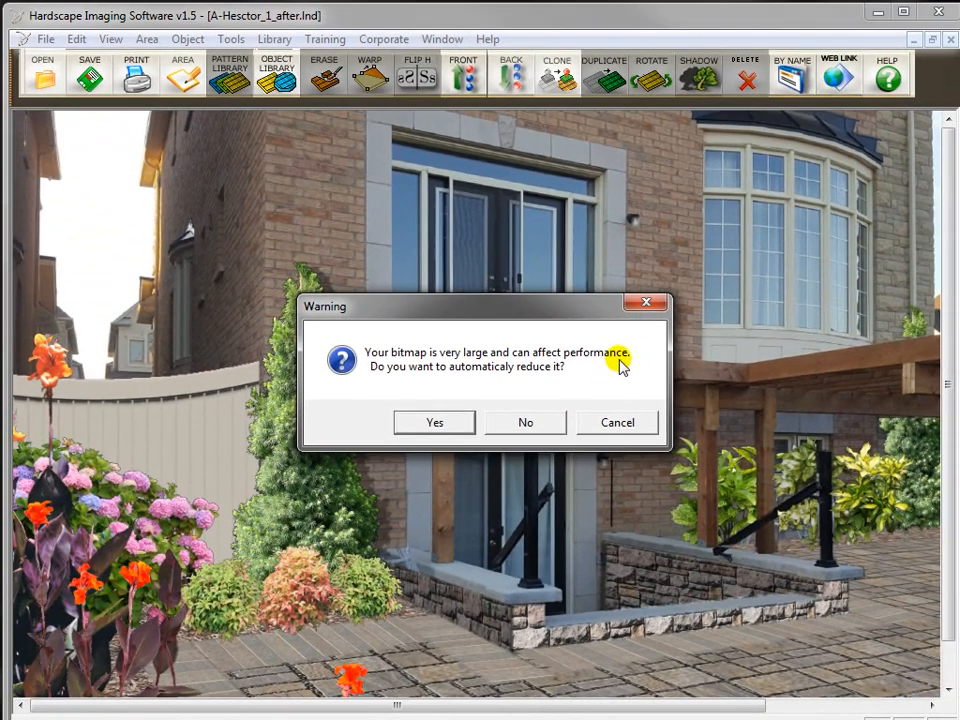
click(437, 422)
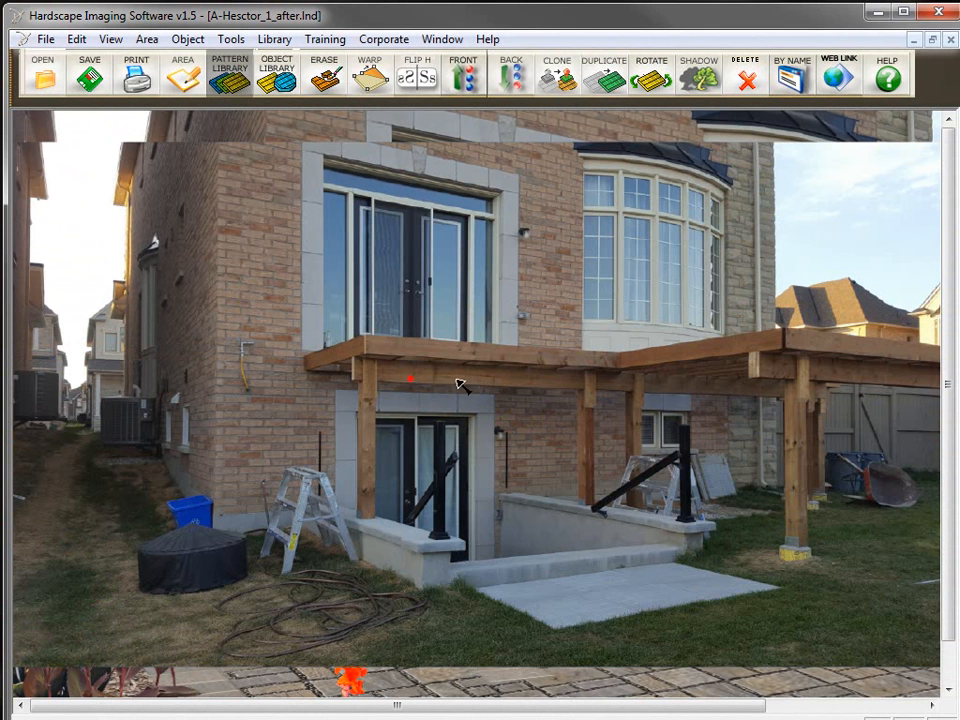
- Shrink the imported before photo to a small inset and place it in the design's upper-left corner
drag(412, 383, 553, 381)
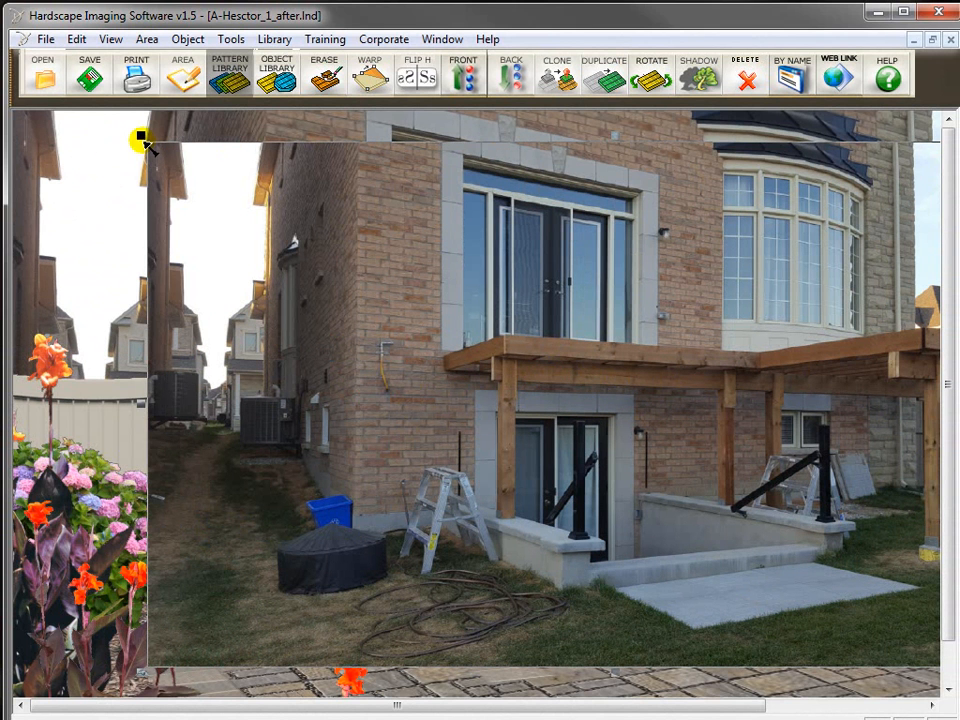
drag(138, 135, 563, 447)
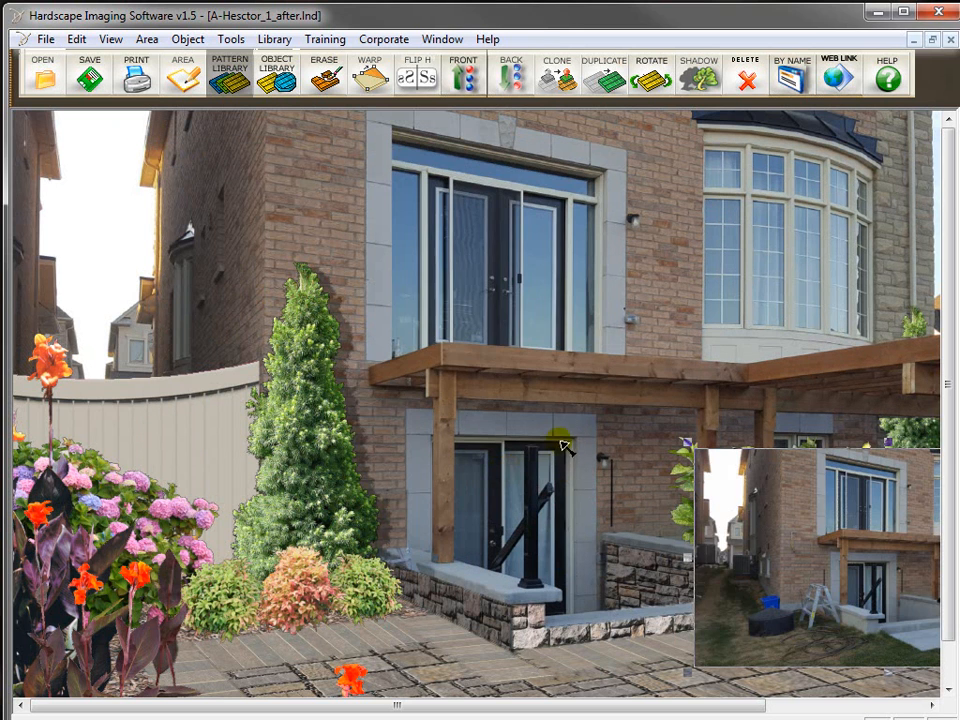
drag(771, 490, 124, 163)
drag(397, 330, 404, 333)
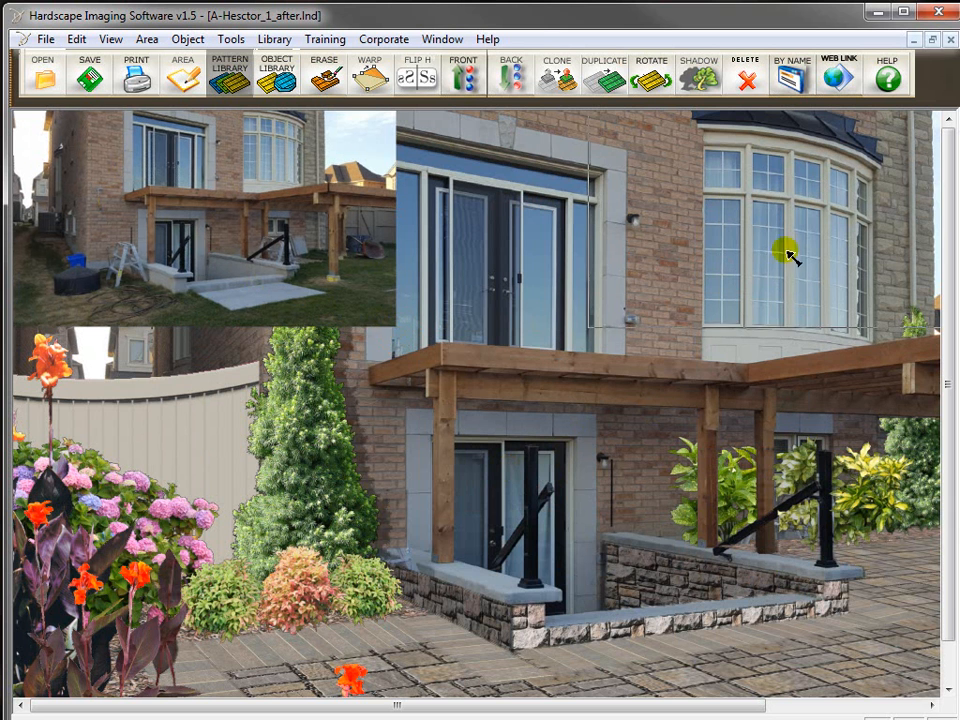
- Move the before-photo inset to the upper-right corner of the design
drag(787, 251, 786, 251)
drag(722, 706, 915, 707)
drag(495, 270, 763, 280)
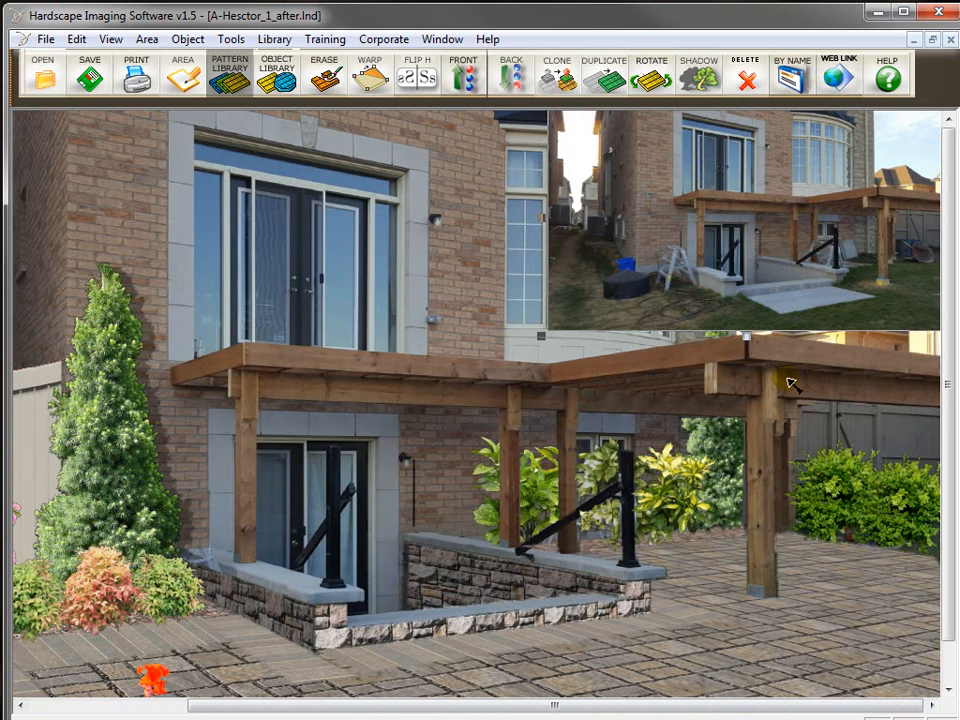
- Start a new text object reading "Before" as the label for the before-photo inset
mouse_move(949, 574)
mouse_down()
mouse_move(951, 642)
mouse_move(953, 557)
mouse_move(953, 643)
mouse_move(953, 565)
mouse_up()
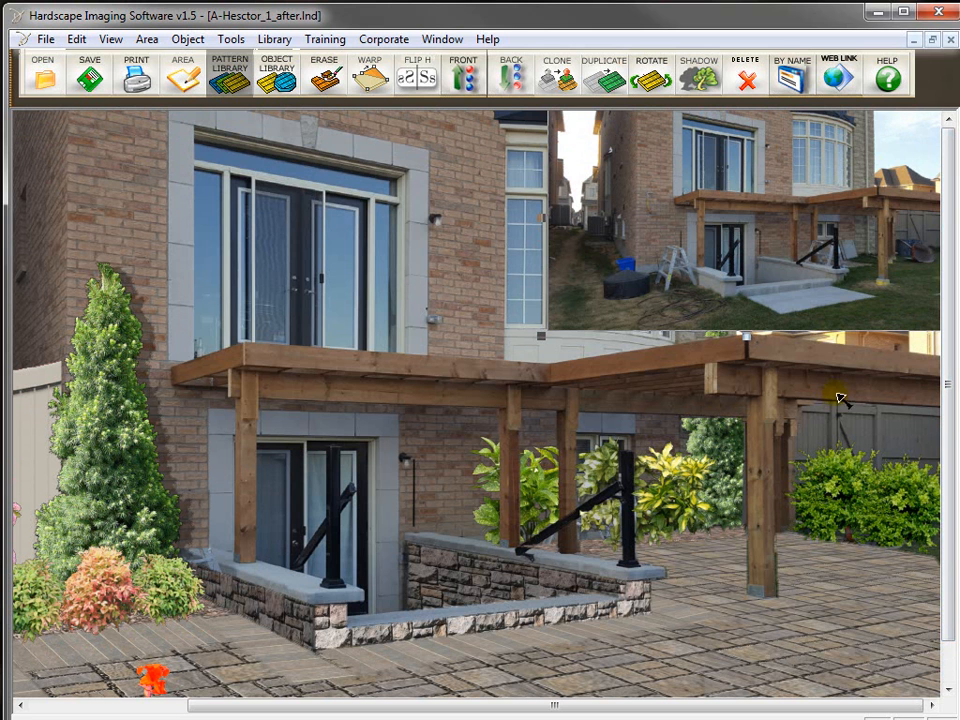
click(230, 40)
click(266, 200)
click(138, 171)
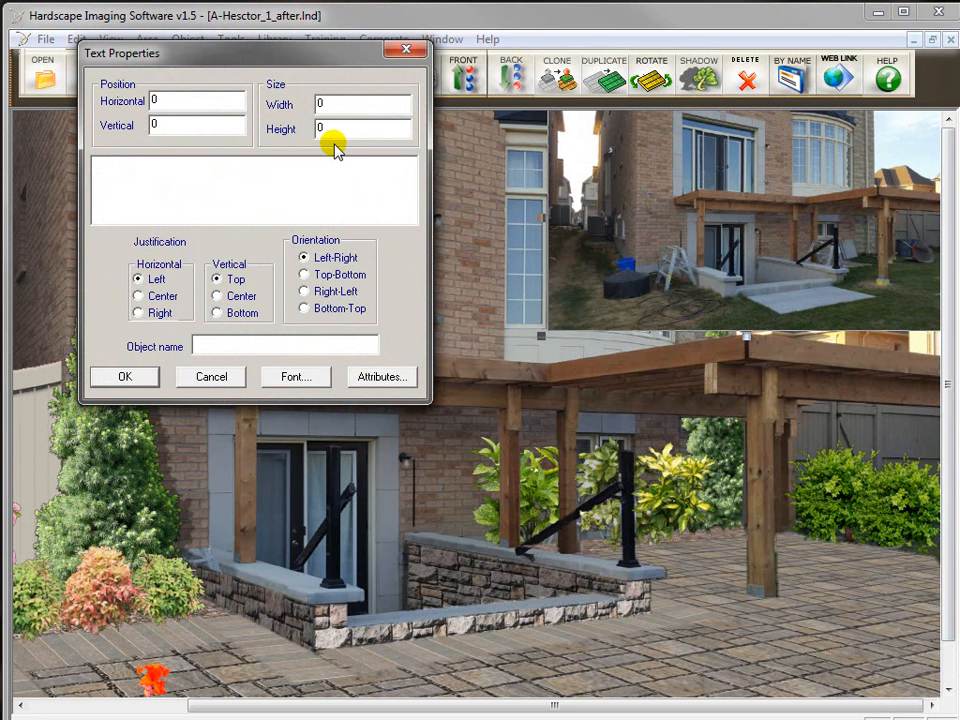
text(Before)
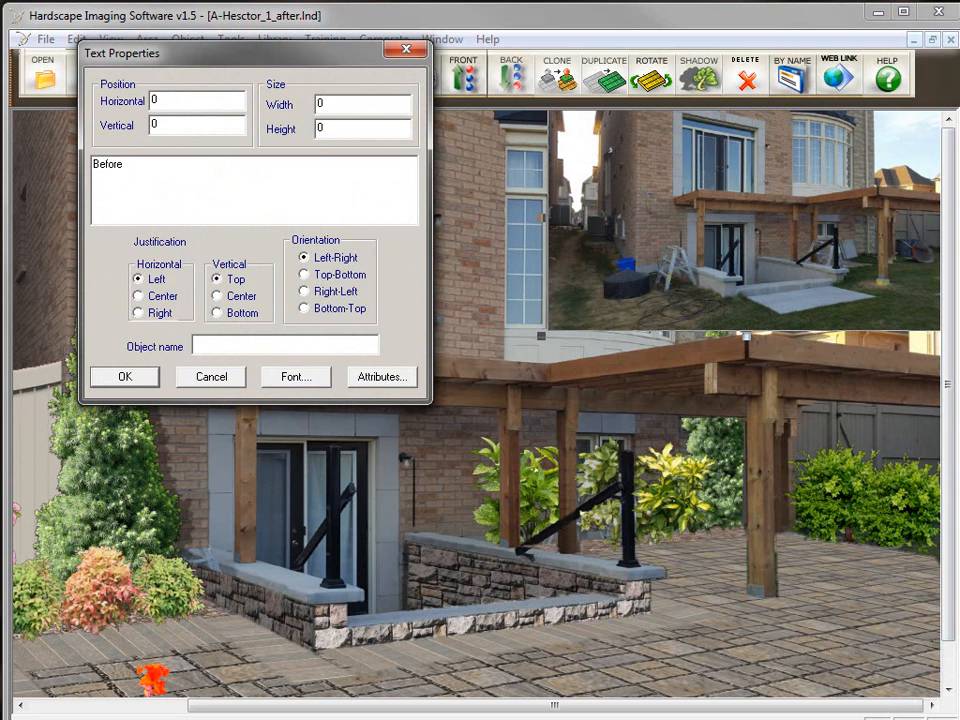
- Format the "Before" label in Arial Bold, size 24, white, and place it along the lower edge of the before-photo inset
click(313, 377)
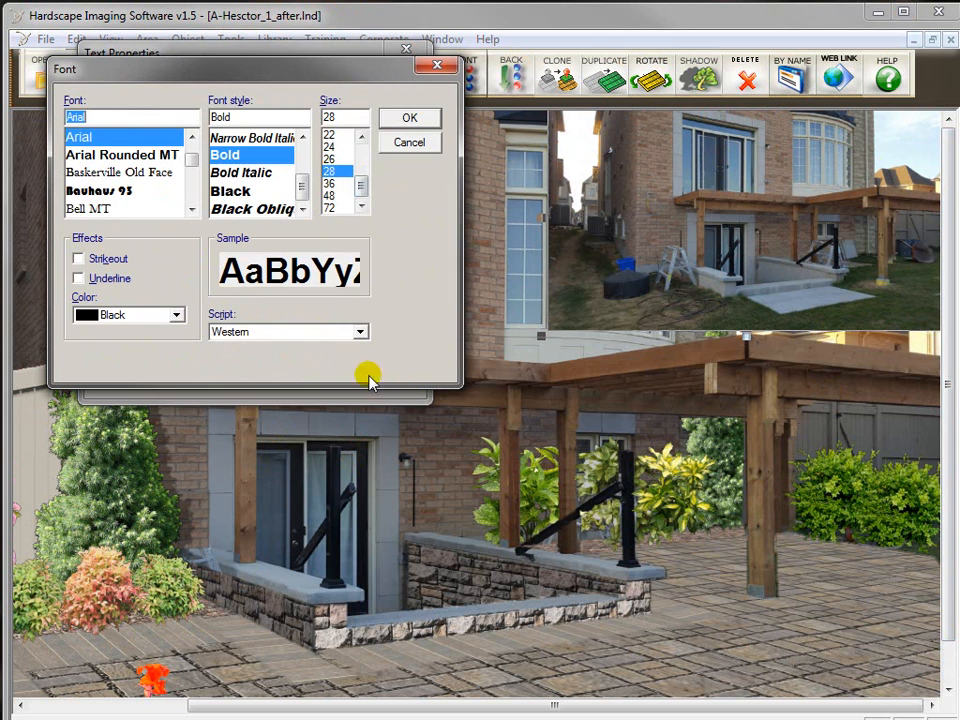
click(343, 146)
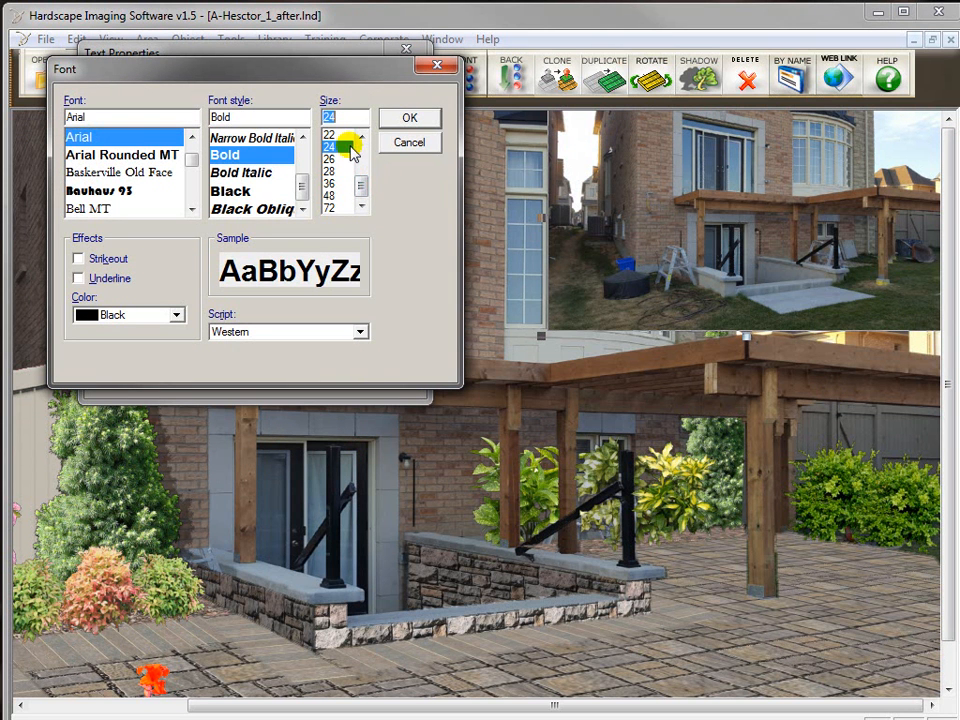
click(177, 315)
drag(178, 345, 180, 427)
click(129, 442)
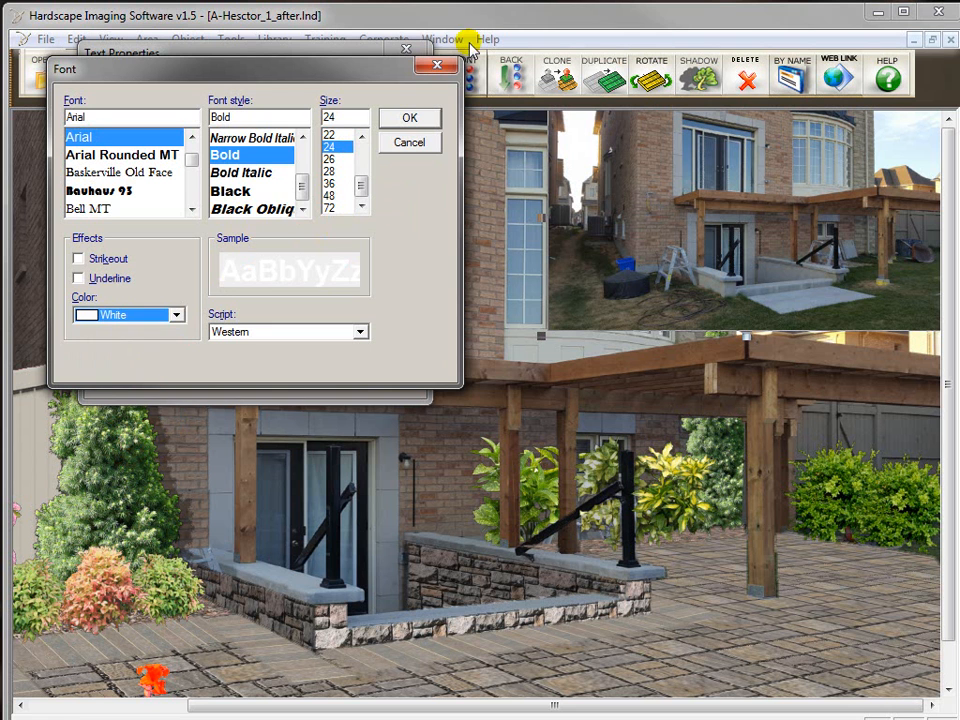
click(397, 120)
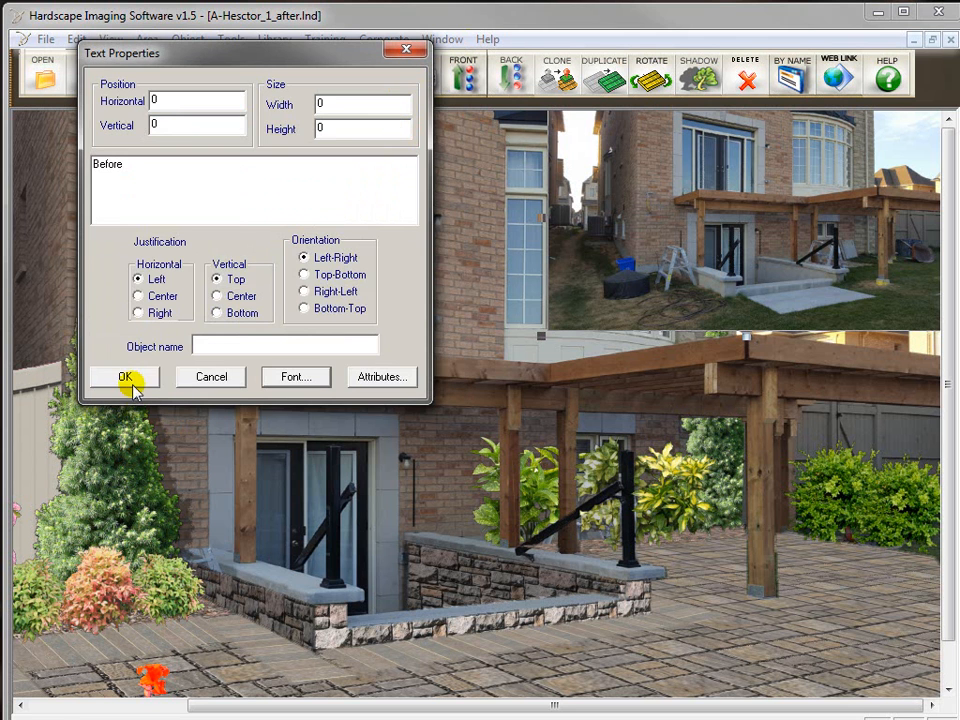
click(128, 378)
drag(437, 410, 731, 316)
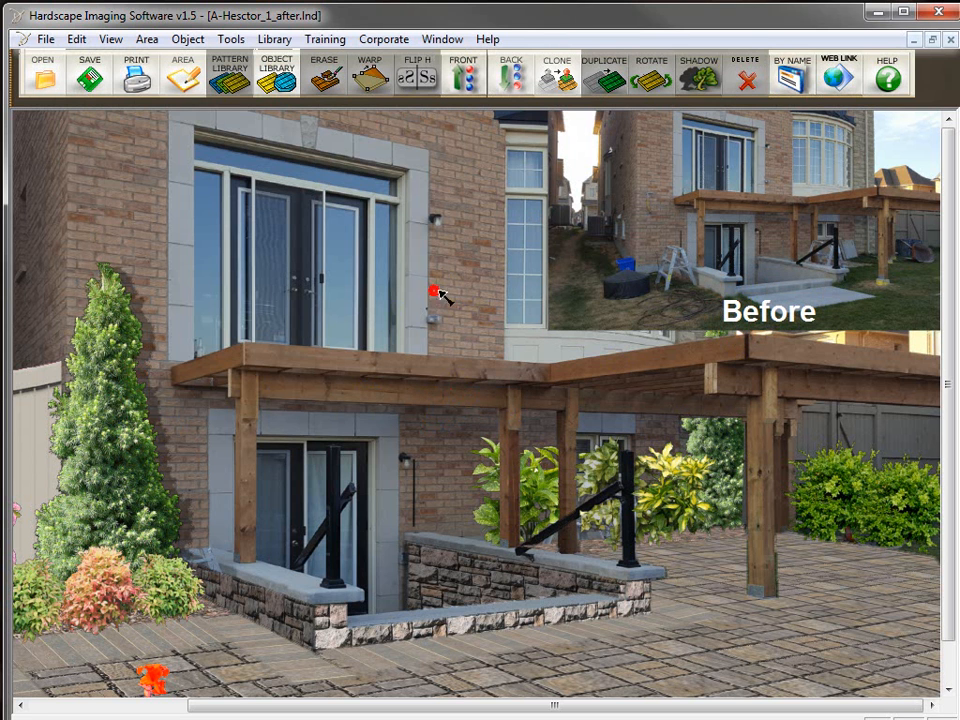
- Try importing the DaVinci logo JPEG from the demos folder as an object over the pergola, and delete it
scroll(440, 296, down, 1)
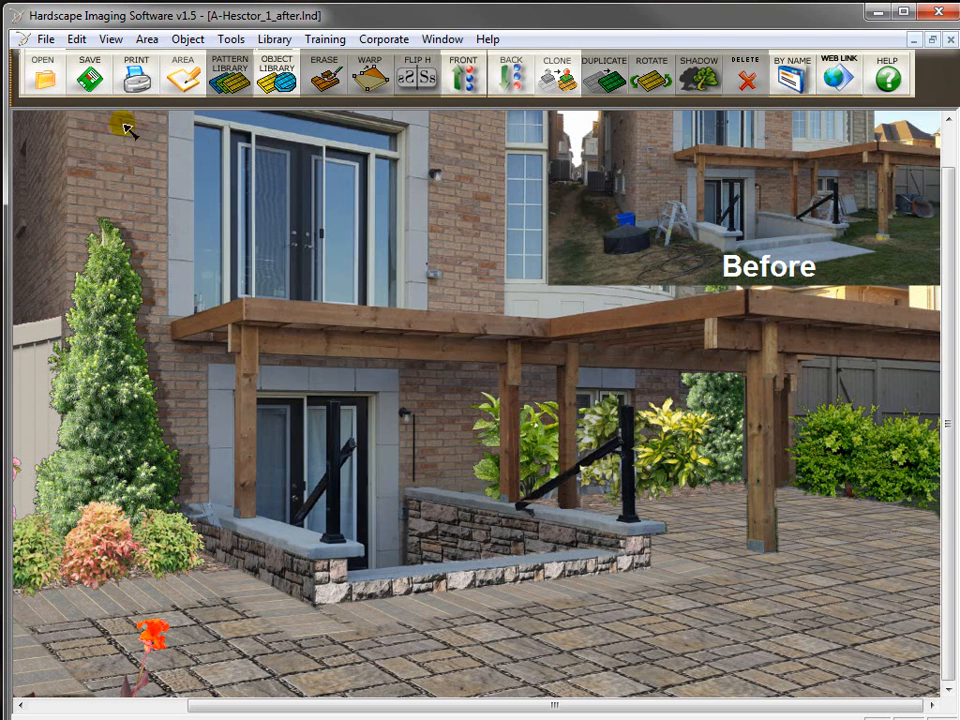
click(44, 39)
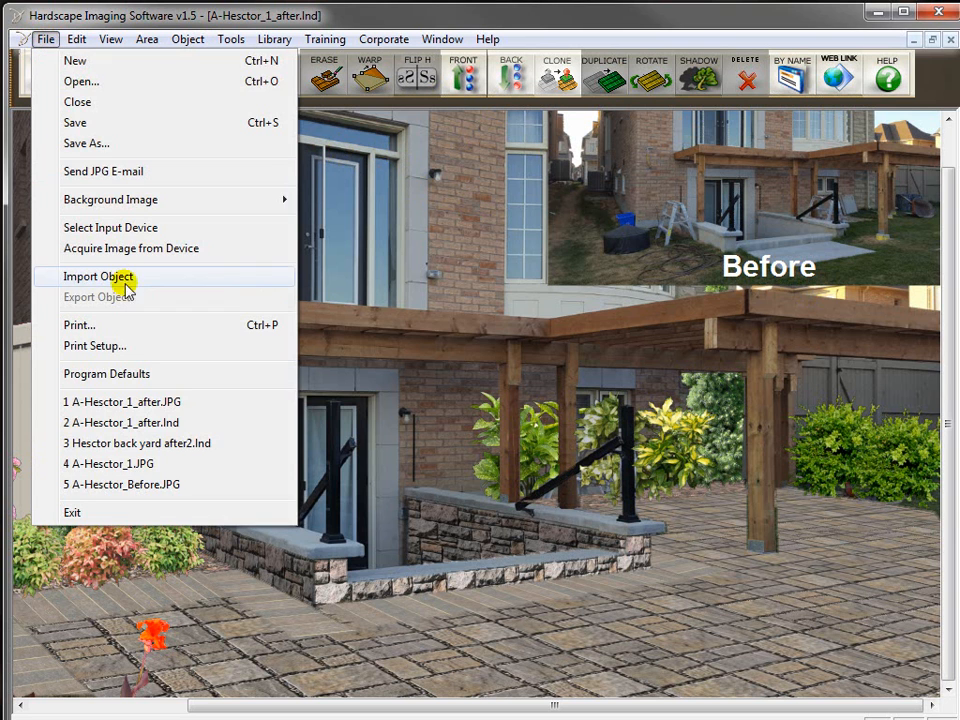
click(126, 279)
drag(808, 257, 803, 483)
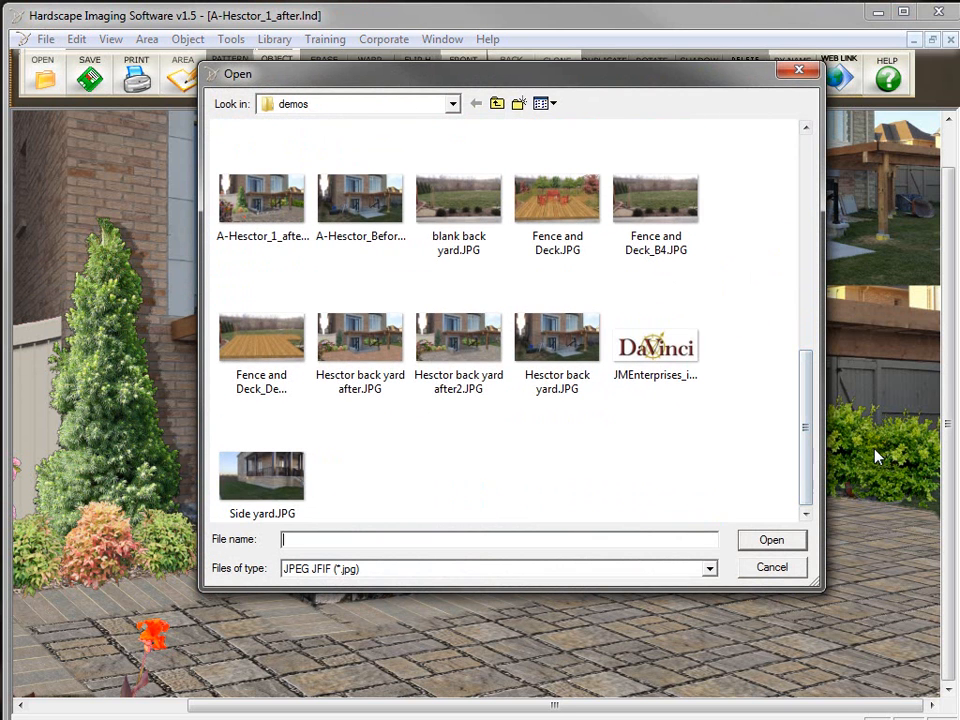
double_click(656, 352)
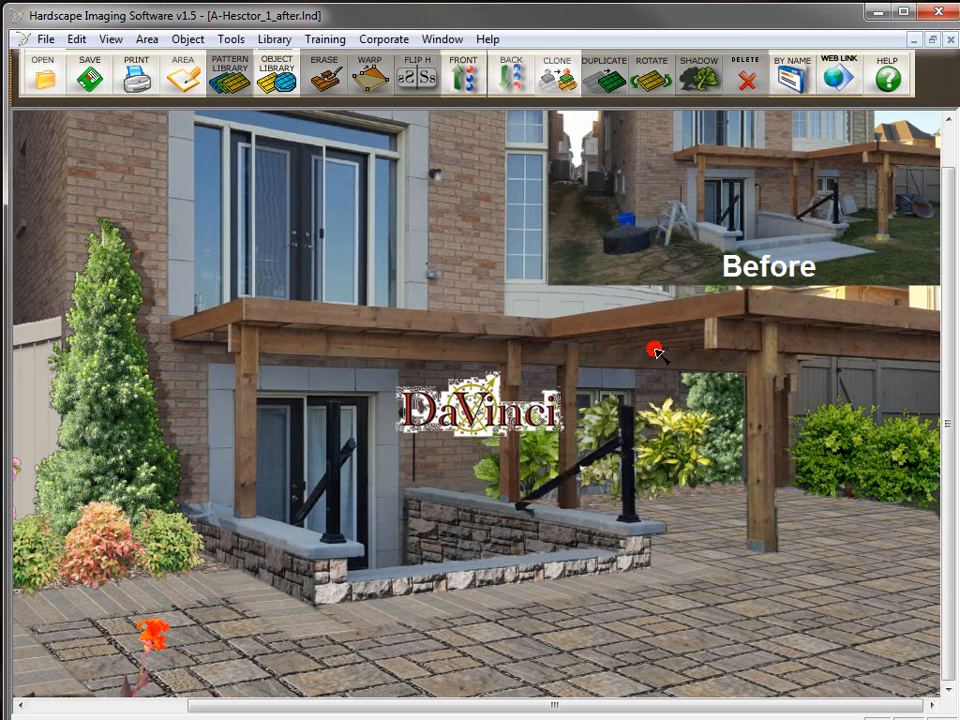
drag(486, 416, 458, 335)
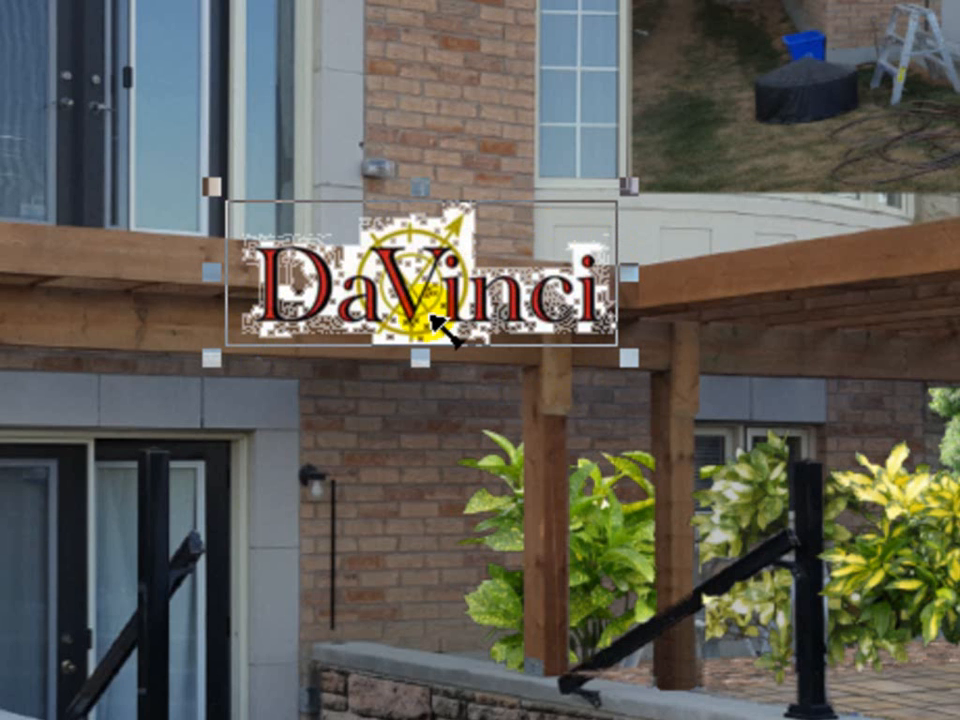
key(Delete)
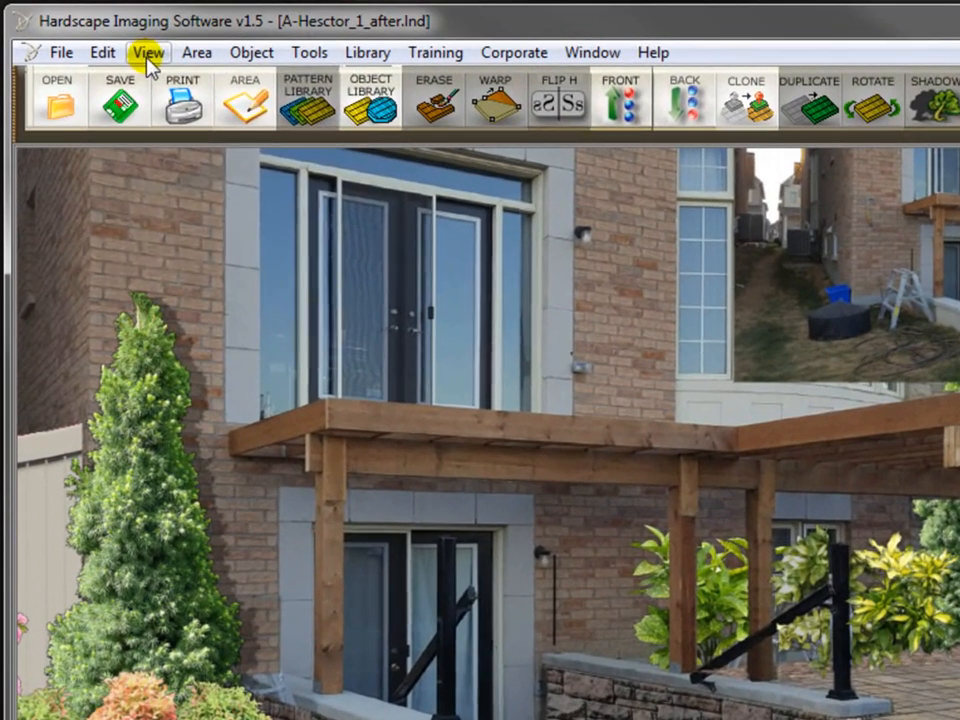
- Turn off mask creation for imported objects in the drawing options
click(111, 39)
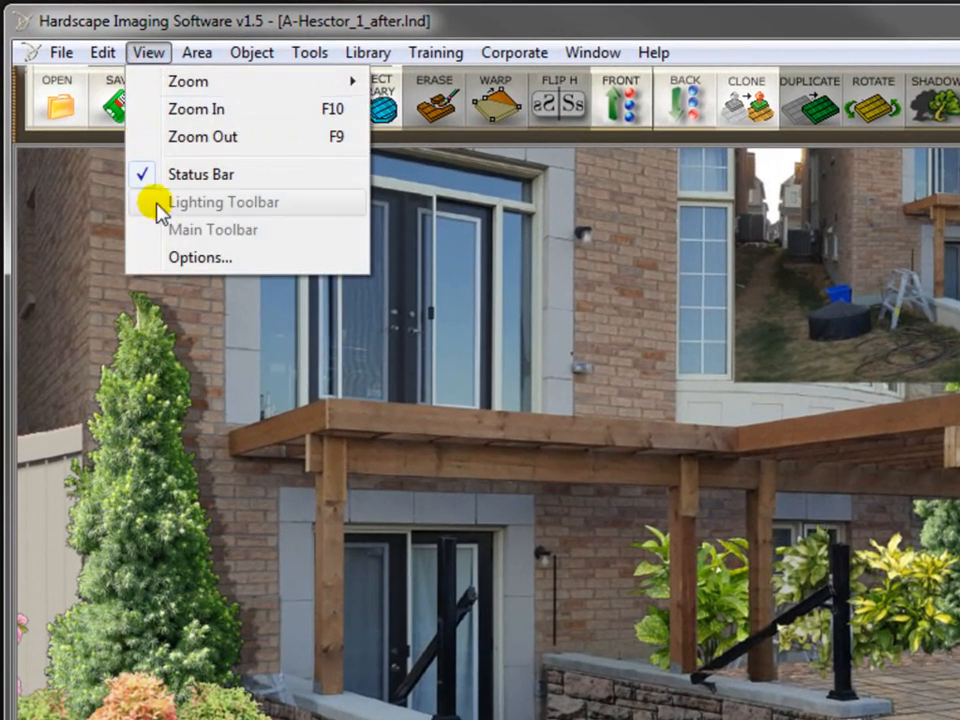
click(188, 259)
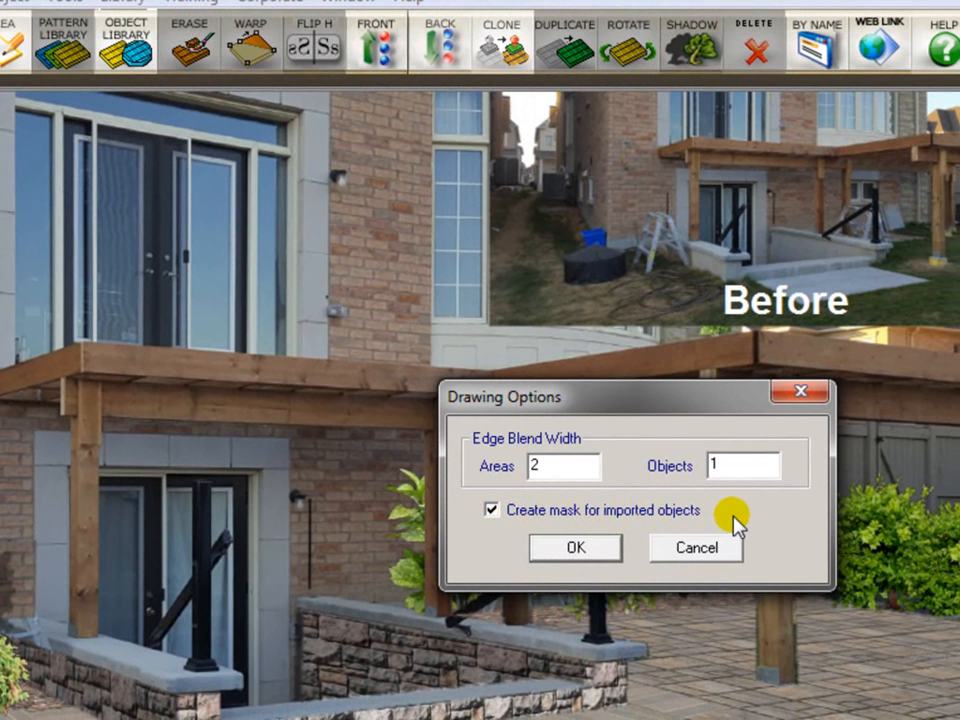
click(492, 511)
click(570, 548)
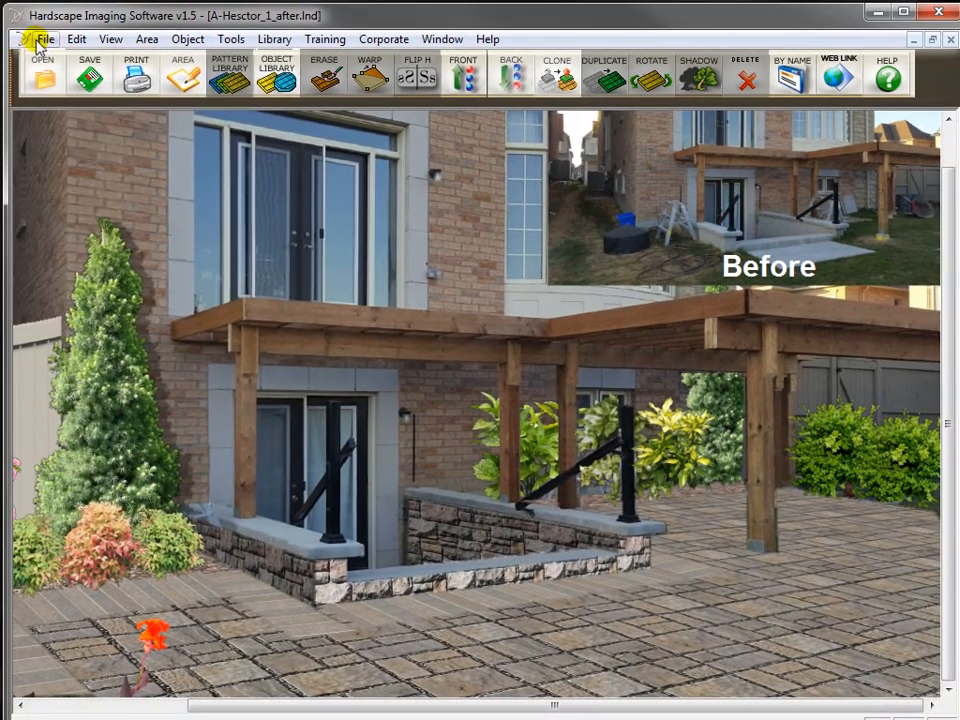
- Import the DaVinci logo JPEG from the demos folder as an object and place it in the design's upper-left corner
click(44, 39)
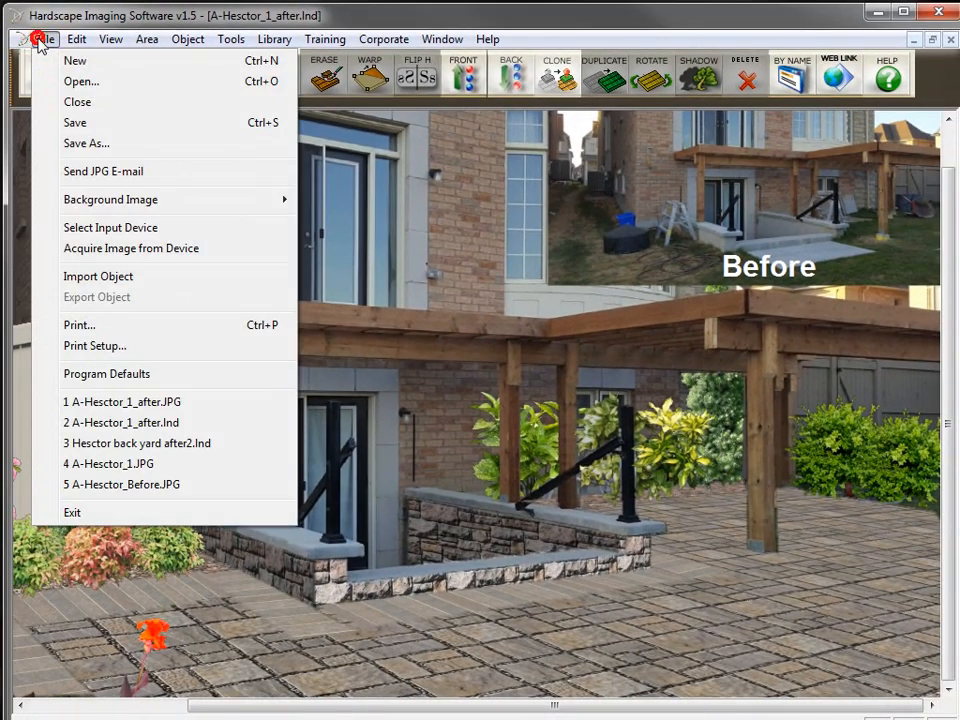
click(108, 277)
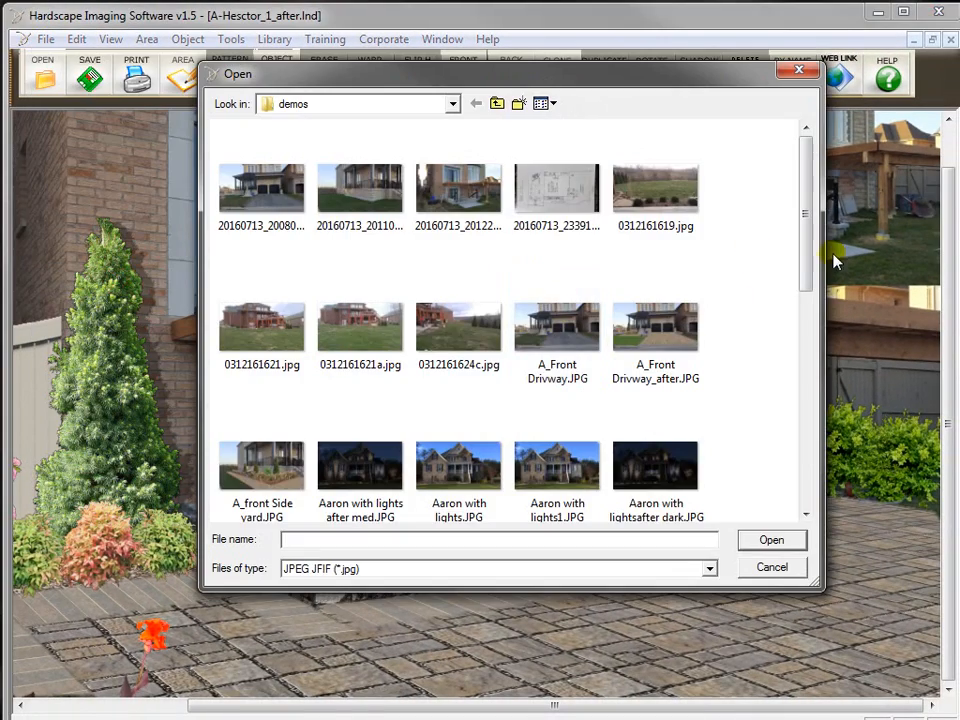
drag(806, 268, 814, 446)
double_click(654, 388)
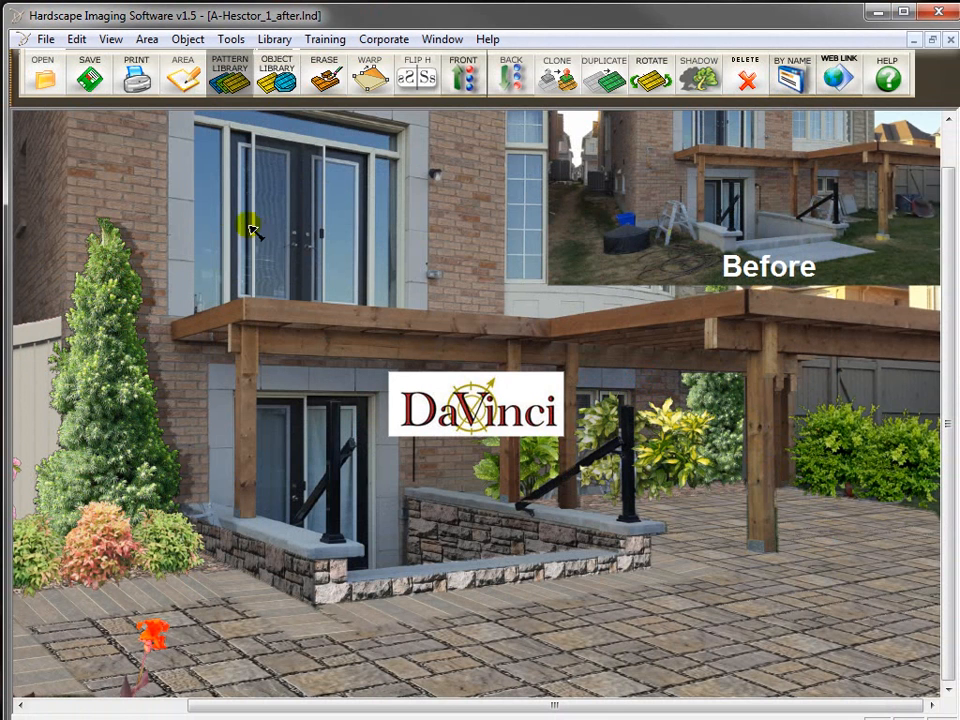
drag(196, 175, 125, 151)
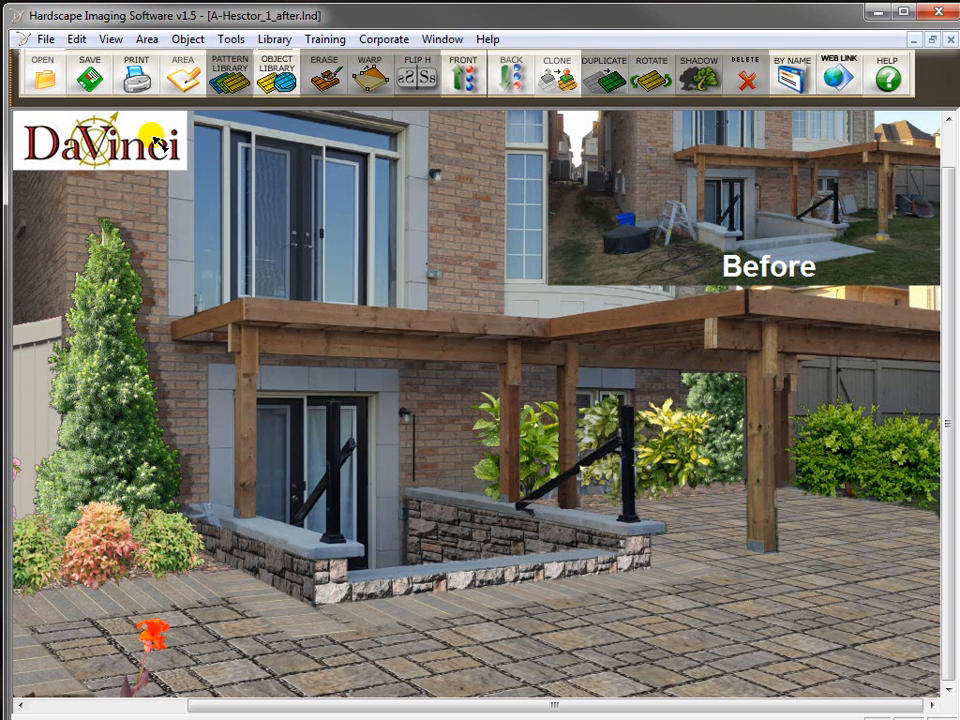
- Save the design in the demos folder as the LND file "A-Hesctor_1_after-with logo"
click(46, 39)
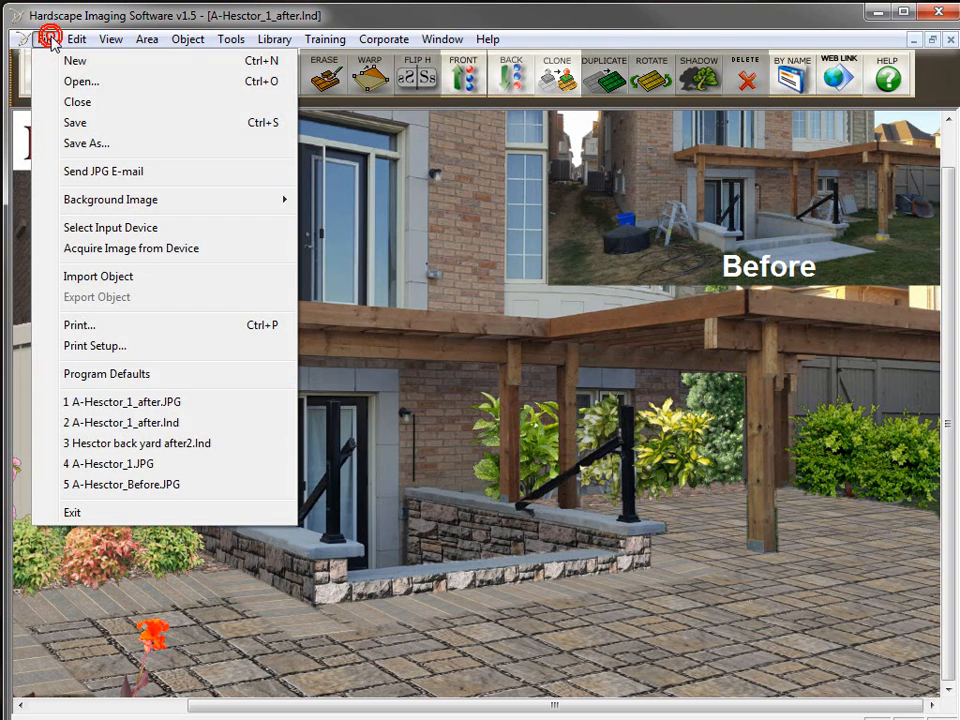
click(118, 146)
drag(388, 540, 369, 541)
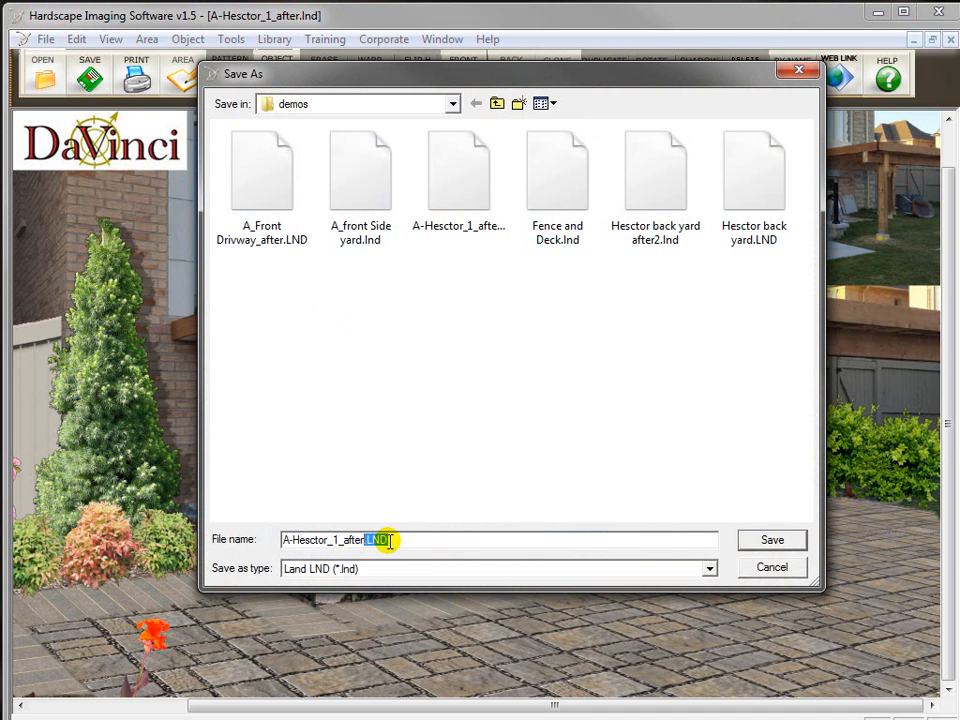
text(-with logo)
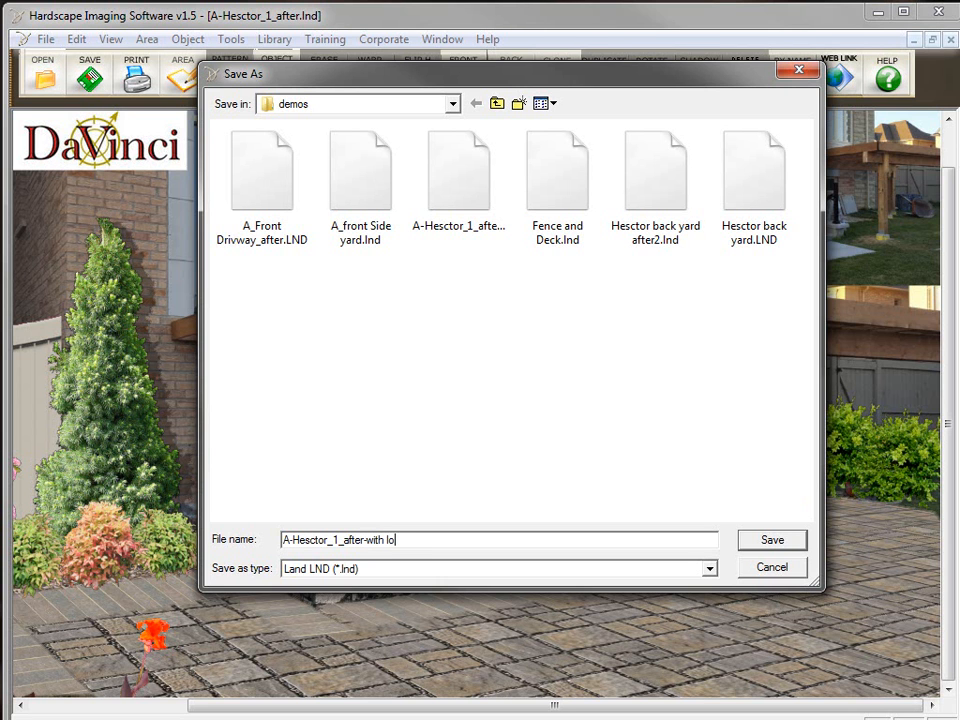
click(774, 539)
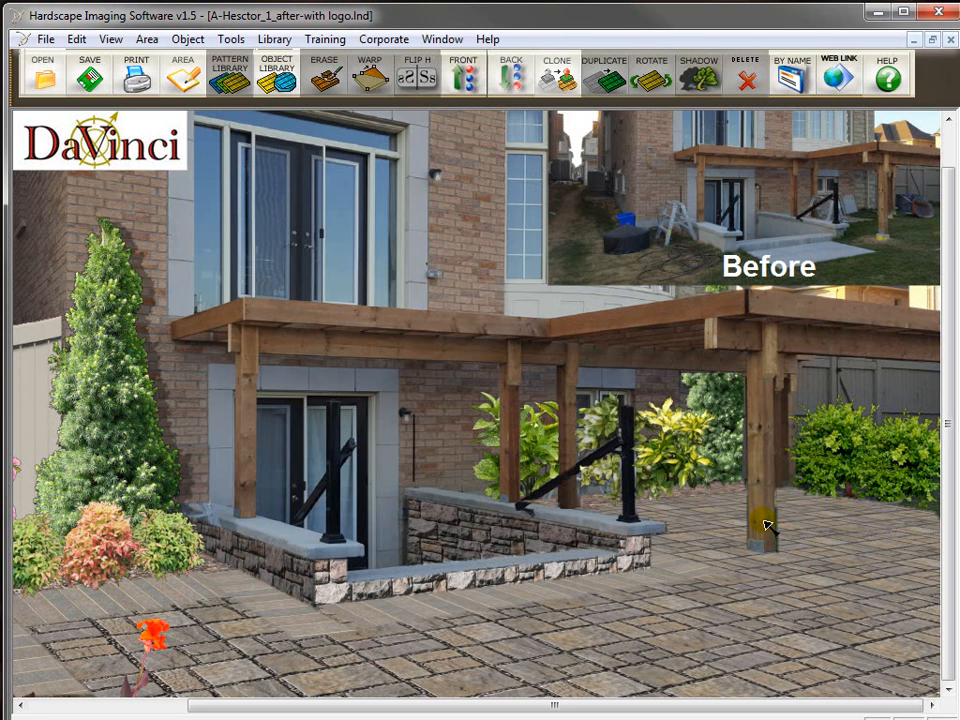
- Save a JPEG copy of the design as "A-Hesctor_1_after-with logo.jpg" in the demos folder
click(45, 40)
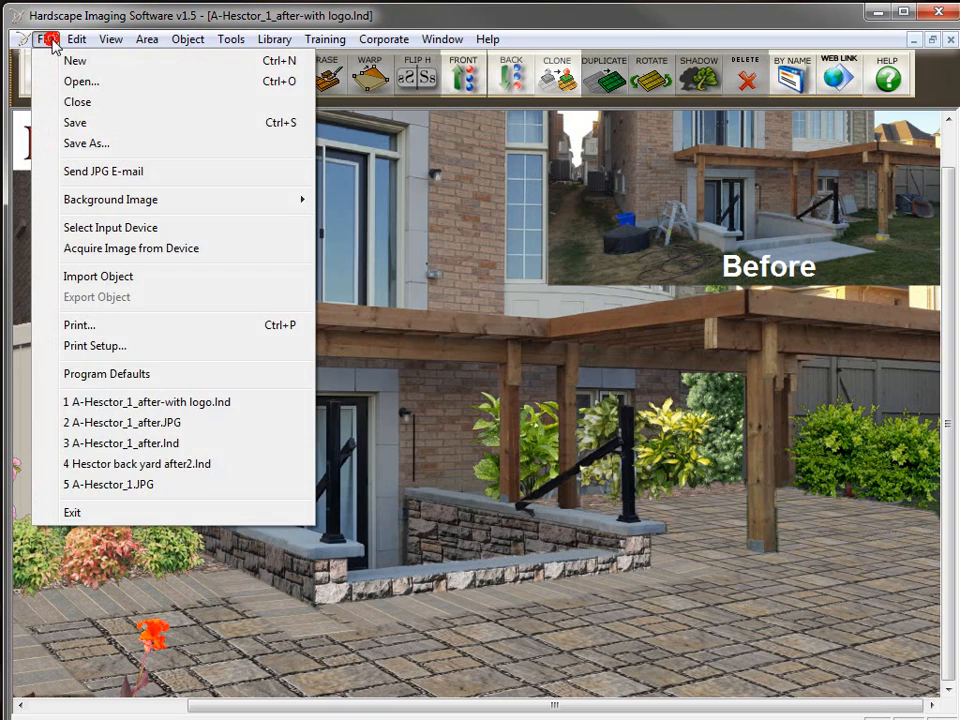
click(88, 144)
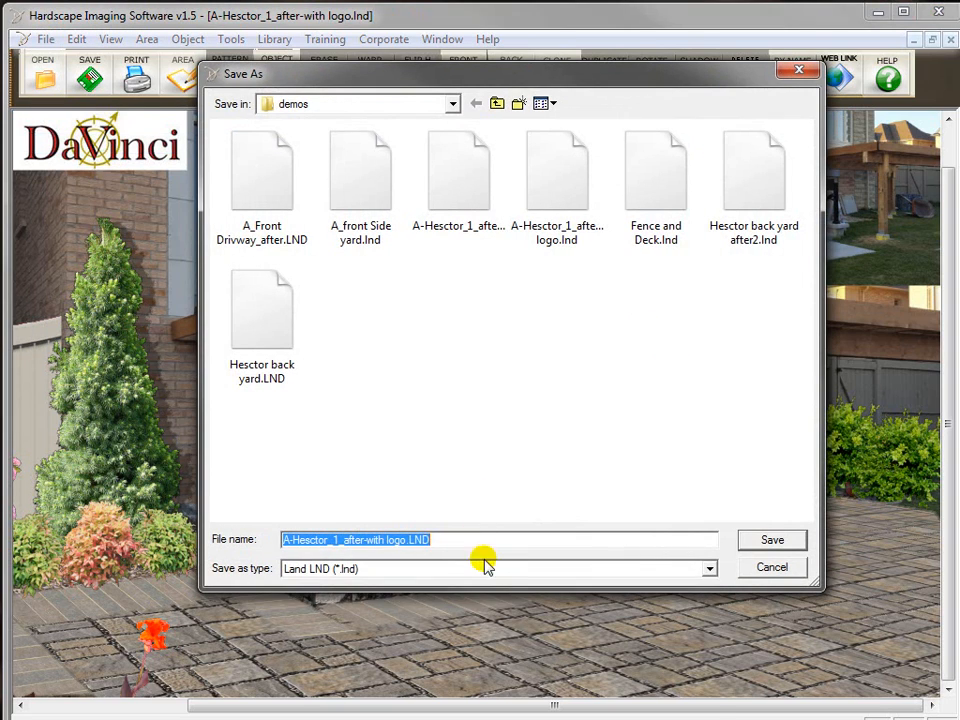
click(478, 569)
click(418, 621)
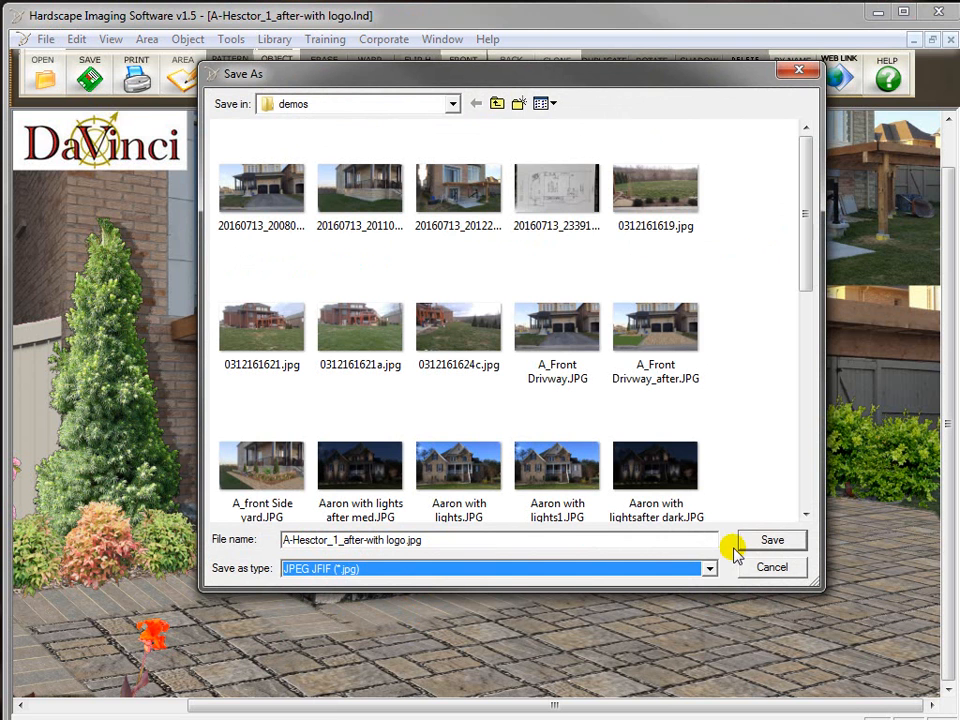
click(764, 542)
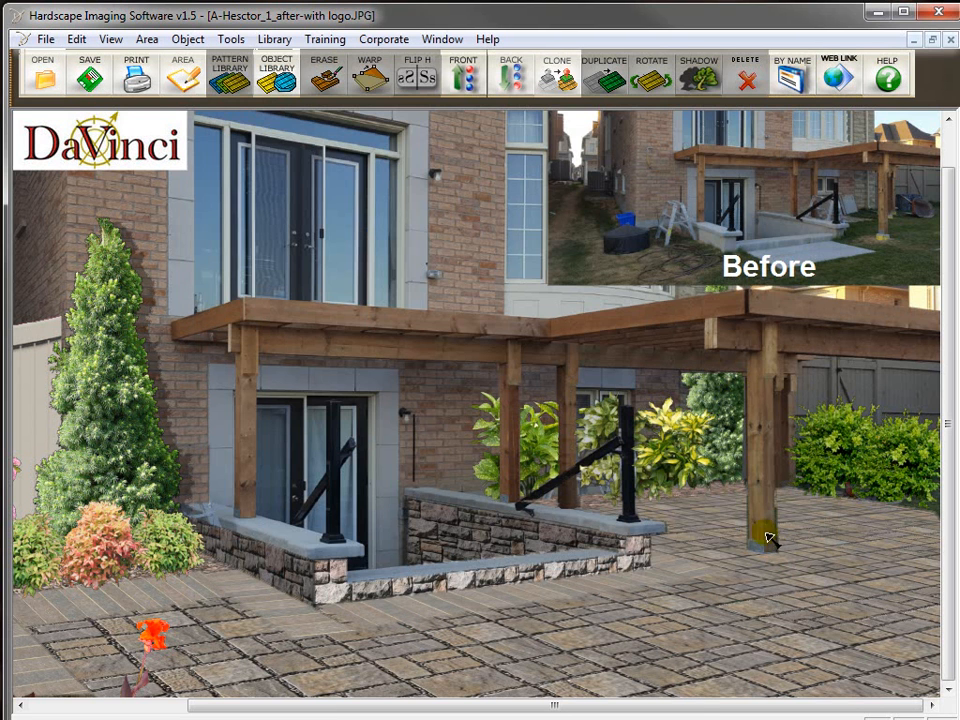